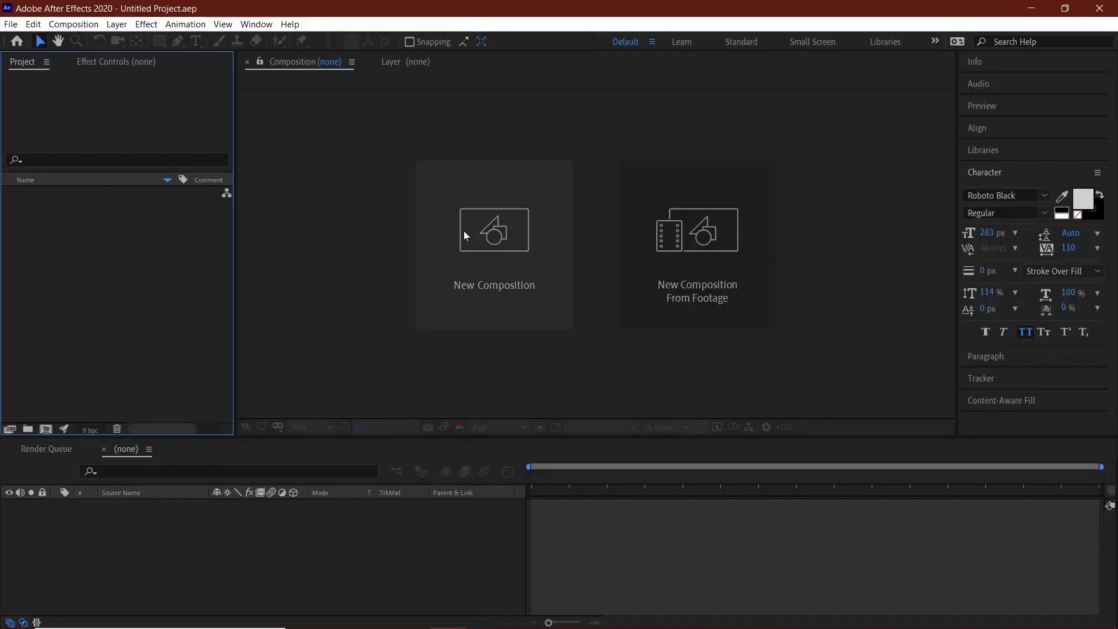
Create a new composition named 'Loading animation'.
click(467, 230)
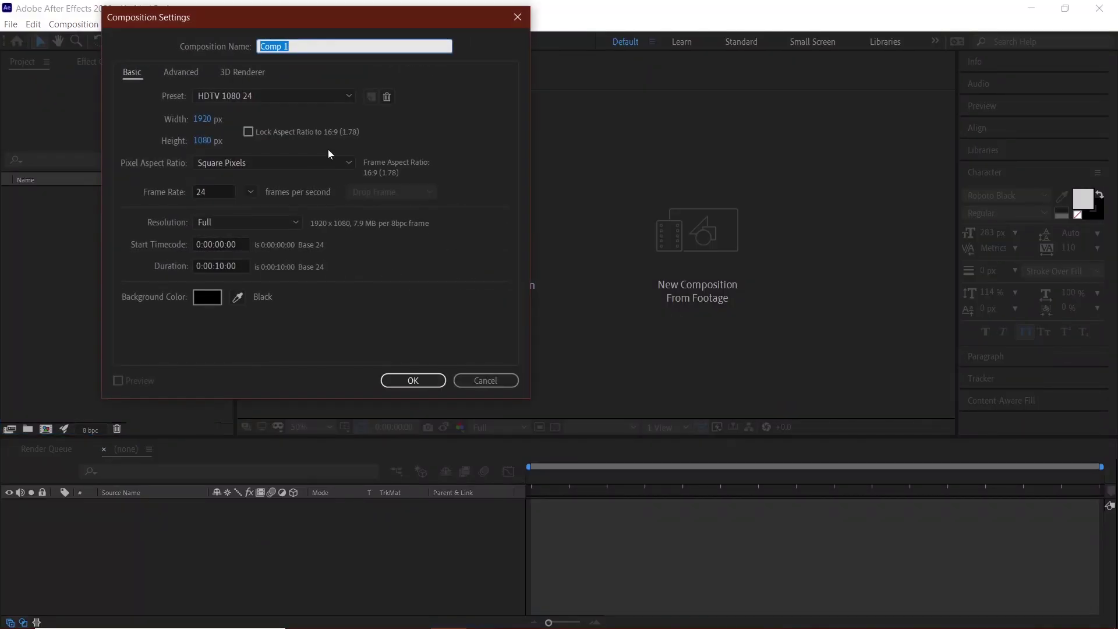
text(Loading animation)
key(Return)
Draw a wide red rectangle across the comp and raise its Roundness to 143.
key(q)
drag(156, 41, 227, 56)
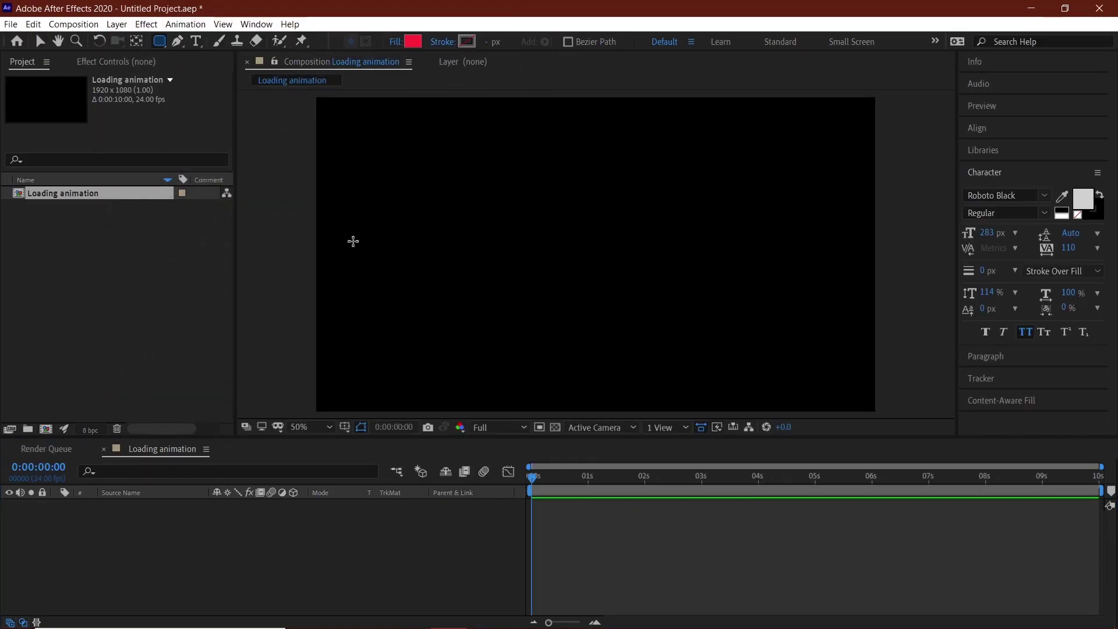
mouse_move(357, 220)
mouse_down()
mouse_move(790, 300)
mouse_move(832, 292)
mouse_up()
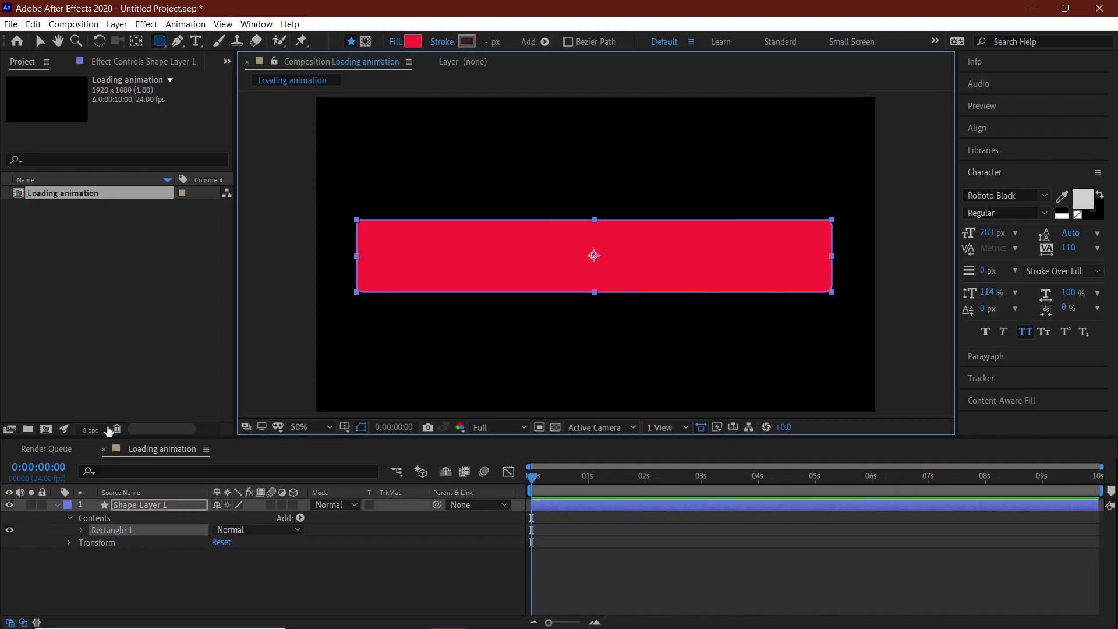
click(83, 529)
click(94, 542)
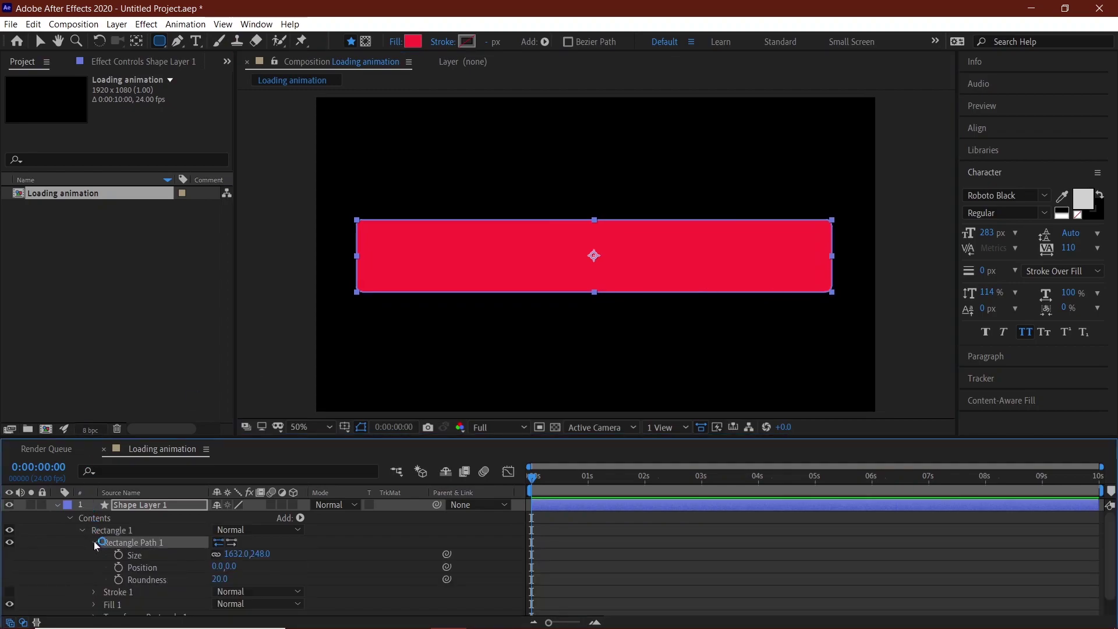
drag(220, 584, 285, 577)
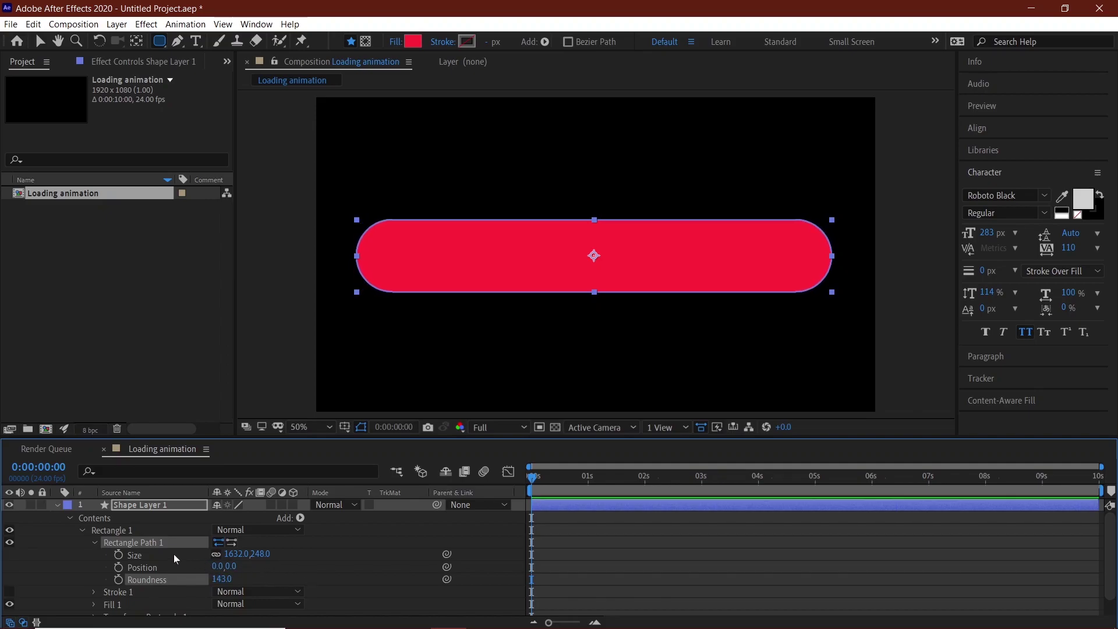
Rename the pill shape layer to 'Fill'.
click(56, 505)
right_click(143, 504)
click(163, 477)
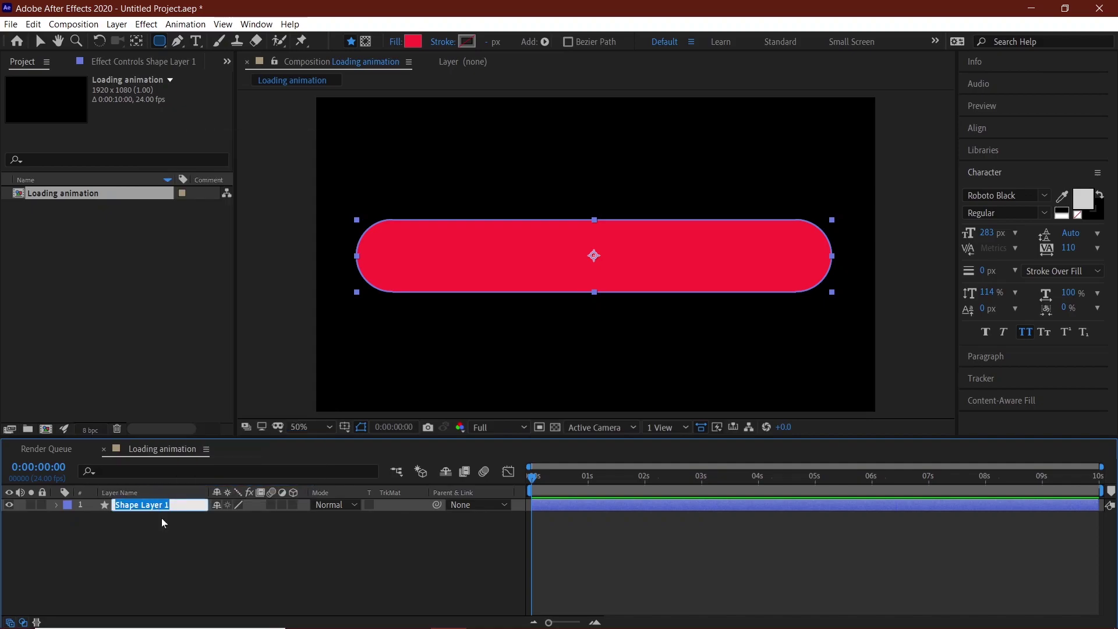
text(Fill)
key(Return)
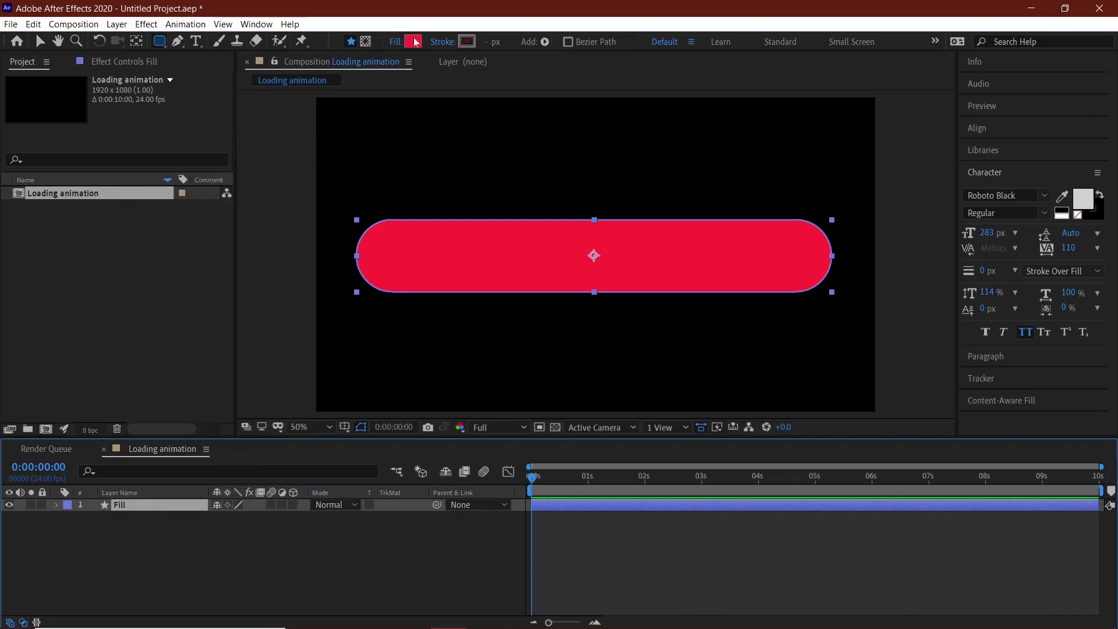
Change the Fill layer's colour from red to yellow FFD726.
click(416, 42)
drag(333, 278, 332, 256)
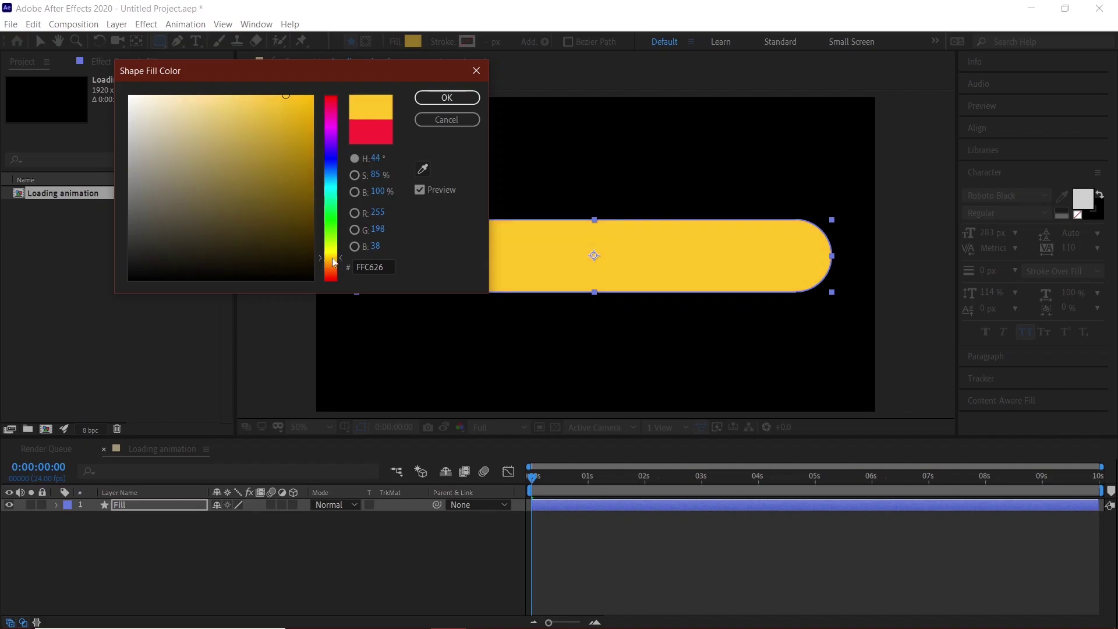
click(447, 98)
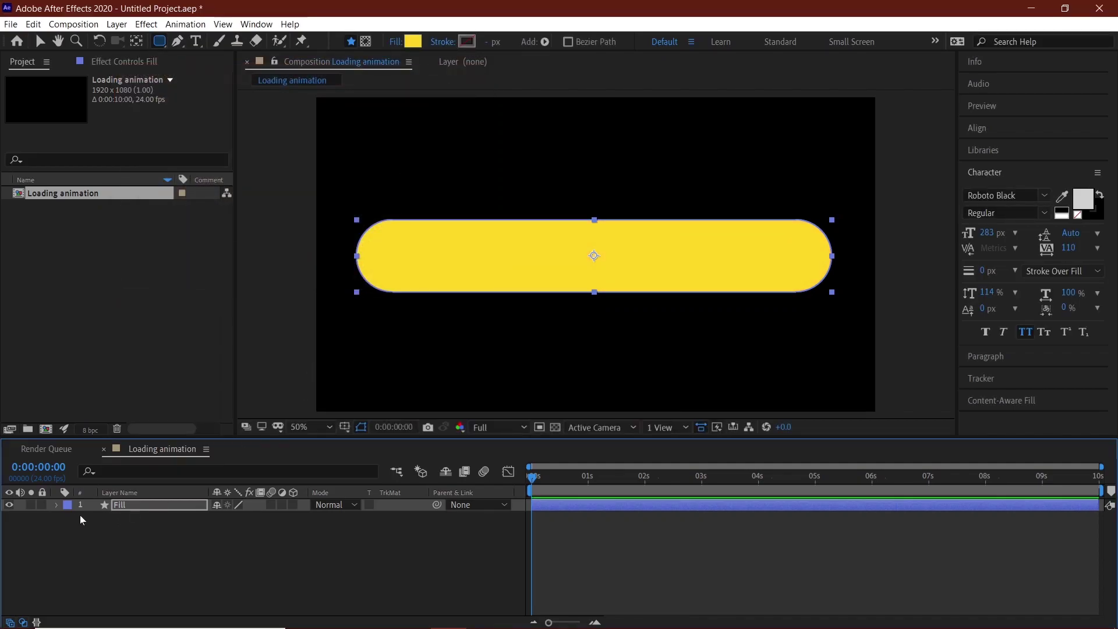
click(107, 526)
click(129, 504)
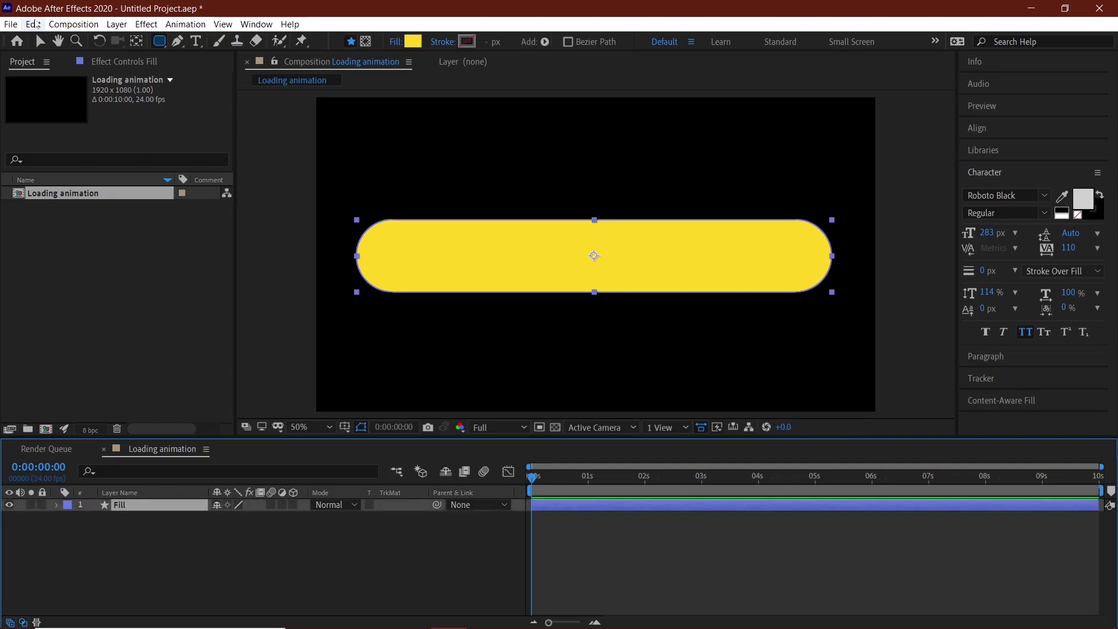
Duplicate the Fill layer and rename the copy 'stroke'.
click(36, 24)
click(52, 197)
right_click(141, 505)
click(158, 482)
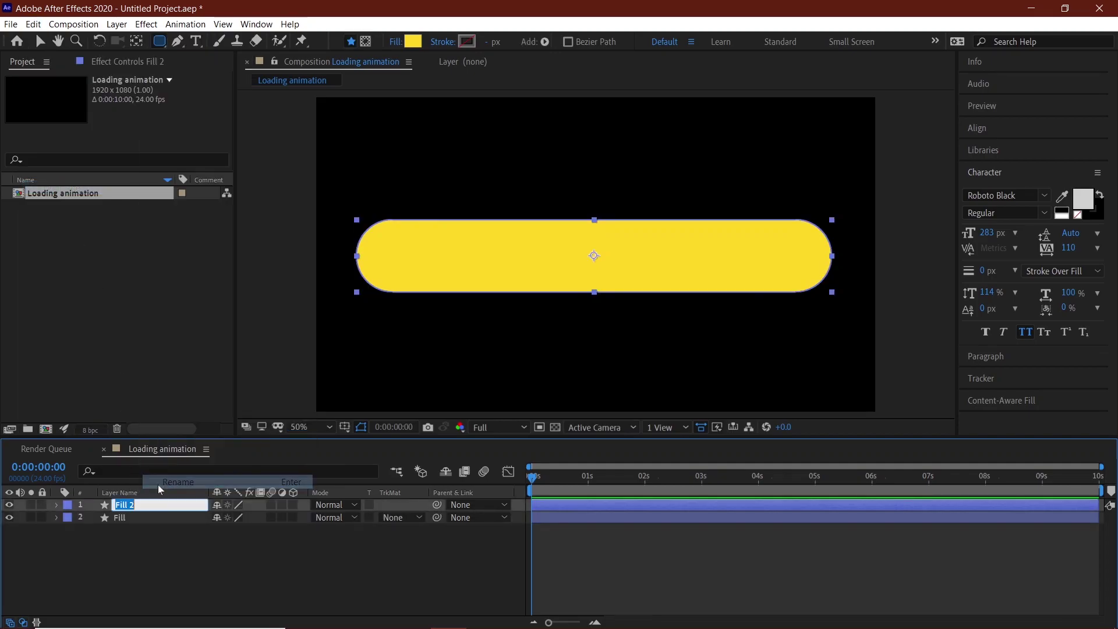
text(stroke)
key(Return)
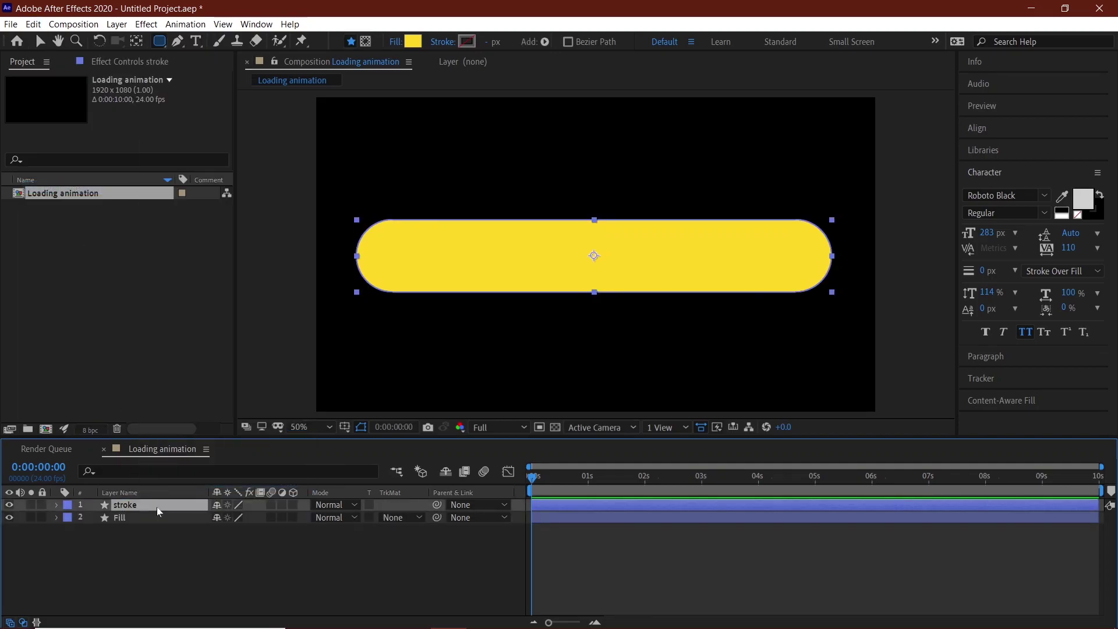
Give the stroke layer no fill and a solid yellow 14 px outline.
click(399, 43)
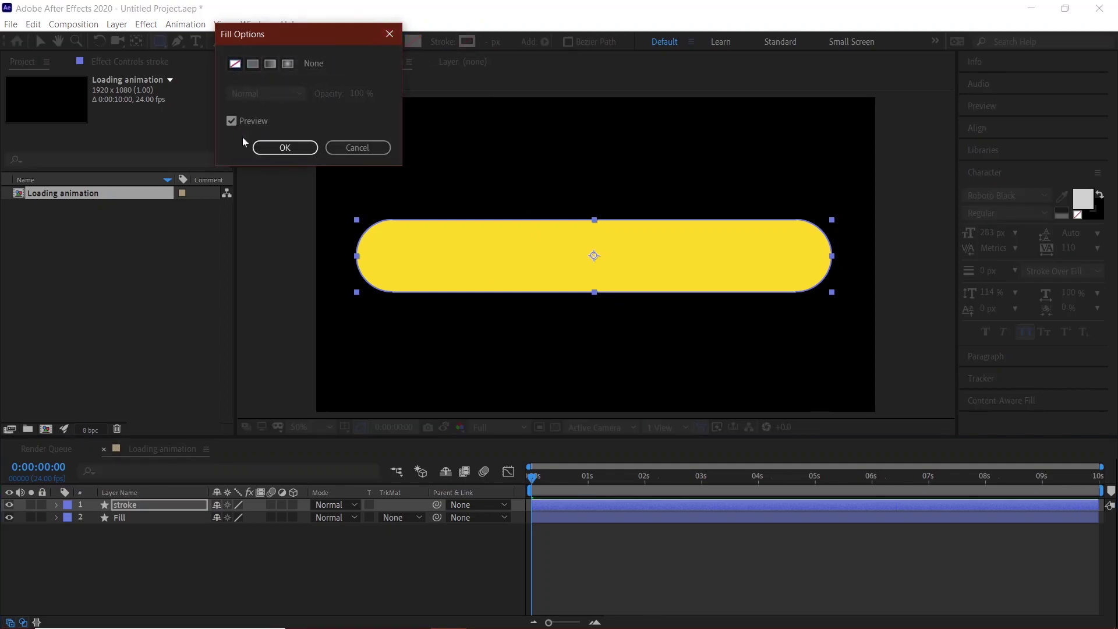
click(303, 147)
click(447, 49)
click(267, 64)
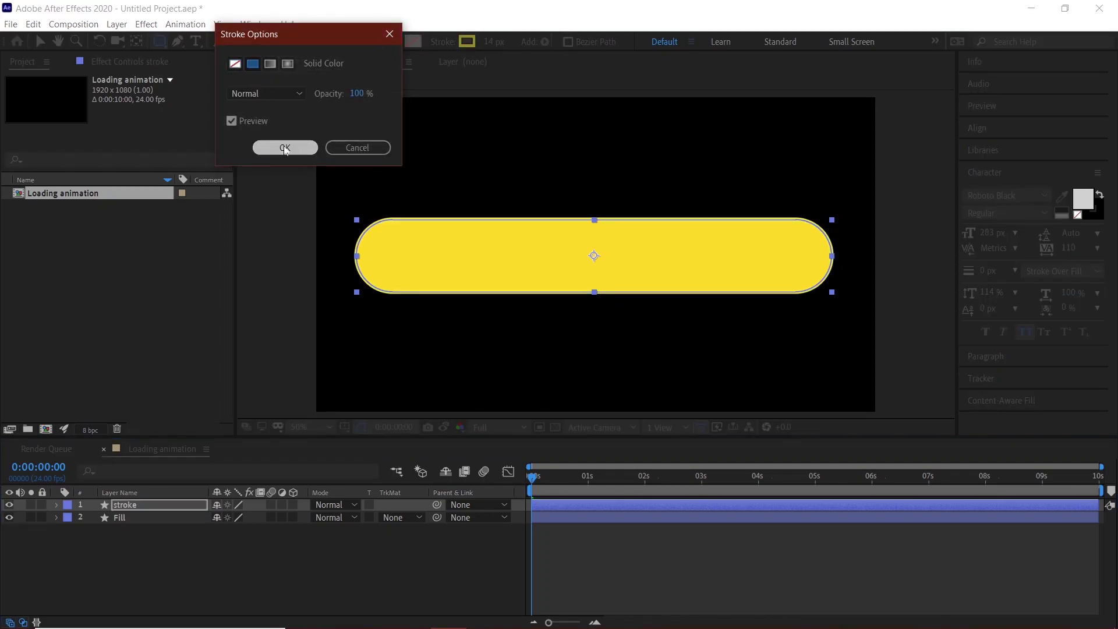
click(282, 145)
click(295, 189)
Set new-shape defaults to no stroke and a solid fill shifted to red.
click(454, 45)
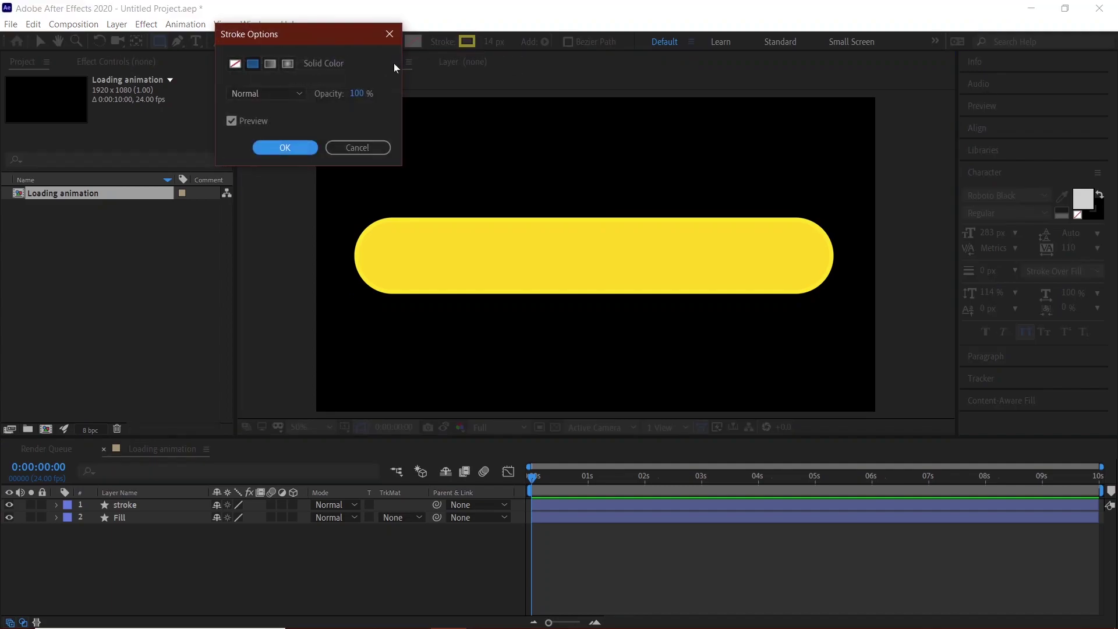
click(284, 147)
click(396, 41)
click(253, 63)
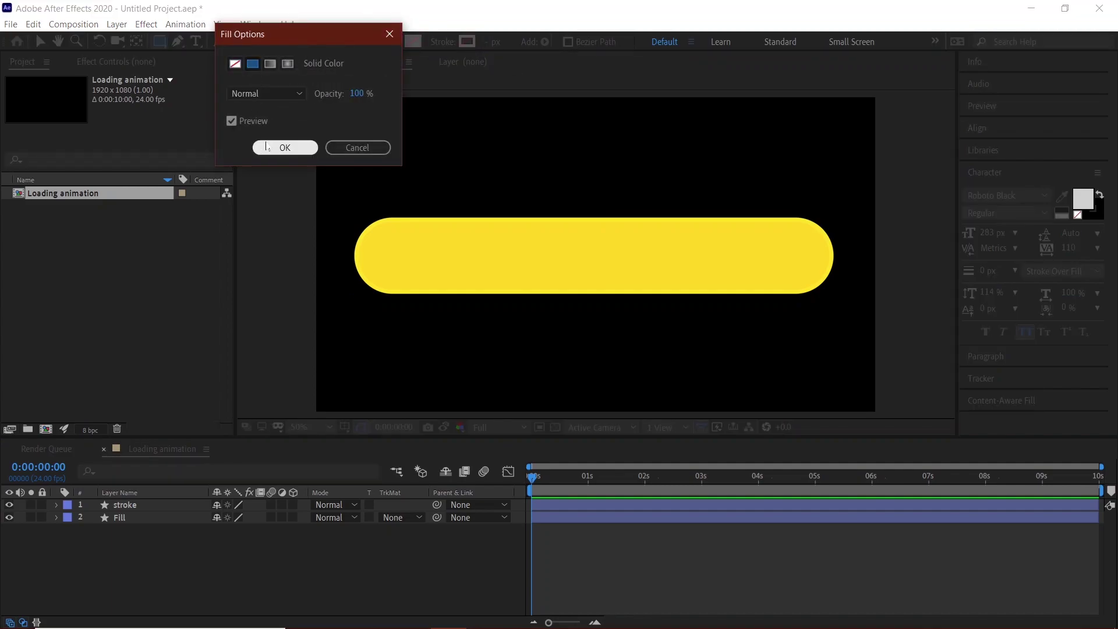
click(284, 147)
click(412, 42)
drag(329, 124, 329, 95)
Draw a red rectangle covering the entire pill.
click(444, 95)
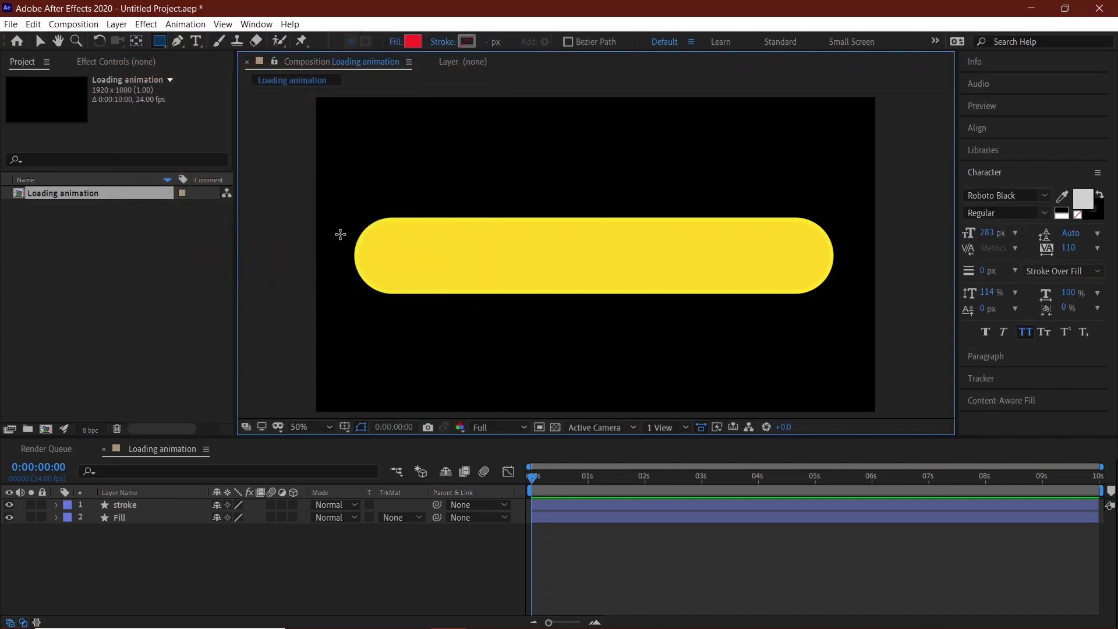
mouse_move(339, 212)
mouse_down()
mouse_move(358, 239)
mouse_move(843, 302)
mouse_up()
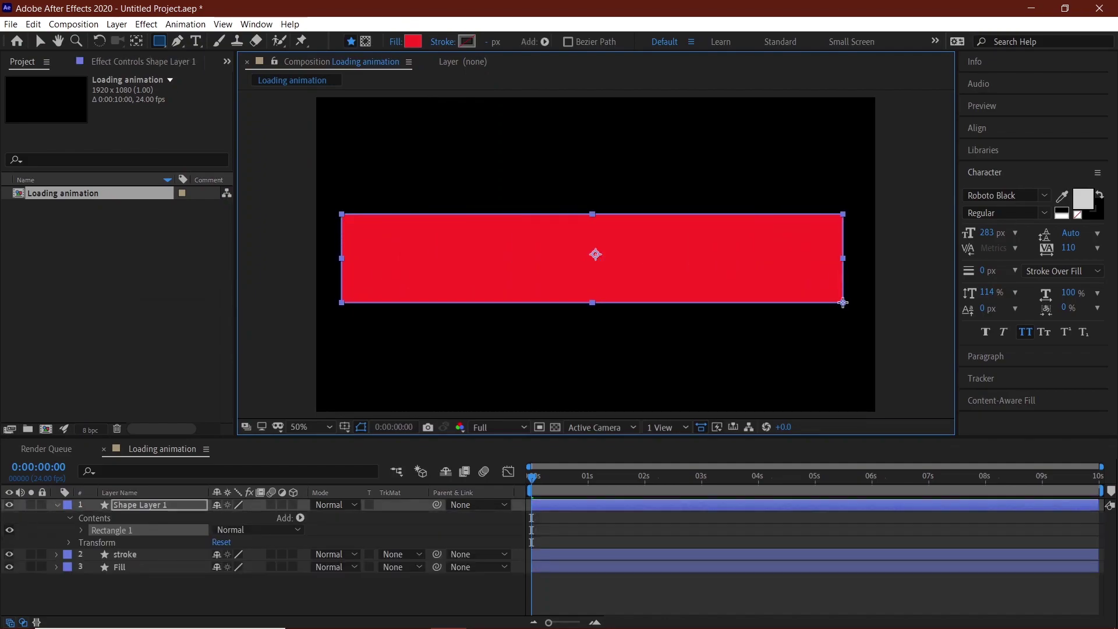
click(56, 504)
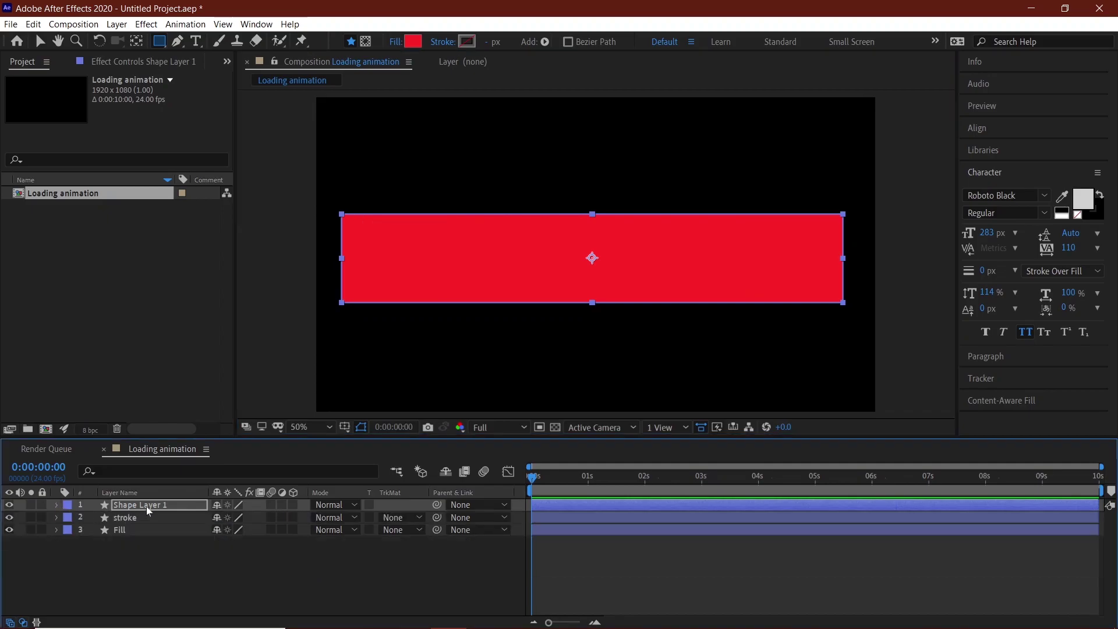
Rename the new layer 'Mask' and move it between the stroke and Fill layers.
right_click(146, 506)
click(169, 485)
text(Mask)
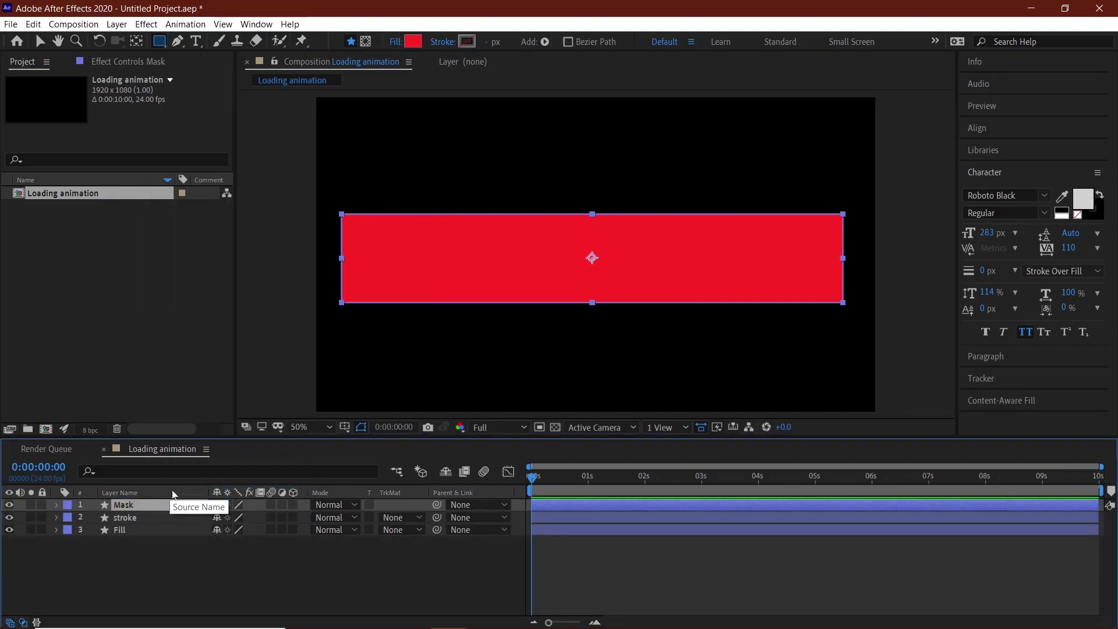
drag(177, 506, 145, 527)
key(v)
Set Fill's track matte to Alpha Matte 'Mask', test it, and show Mask's Position.
click(389, 522)
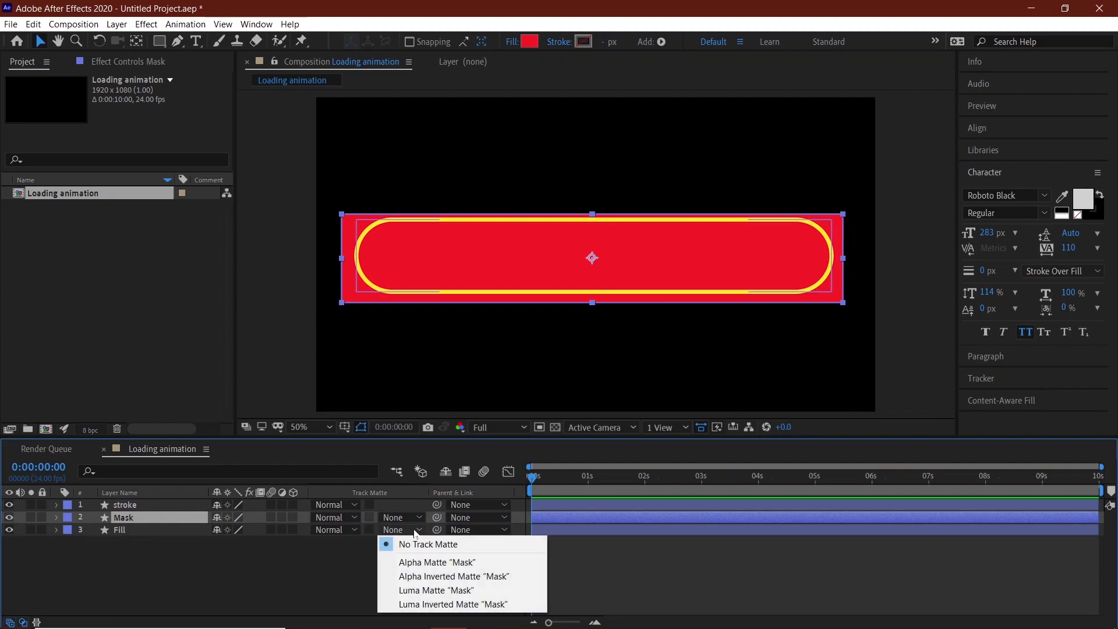
click(415, 562)
drag(803, 298, 430, 297)
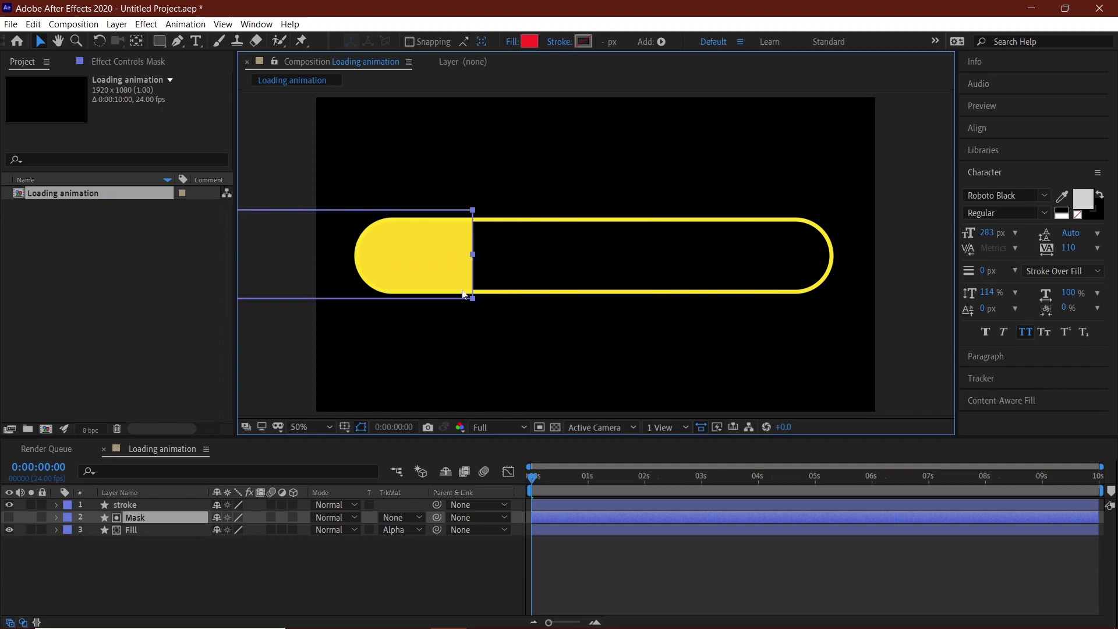
key(ctrl+z)
click(142, 520)
key(p)
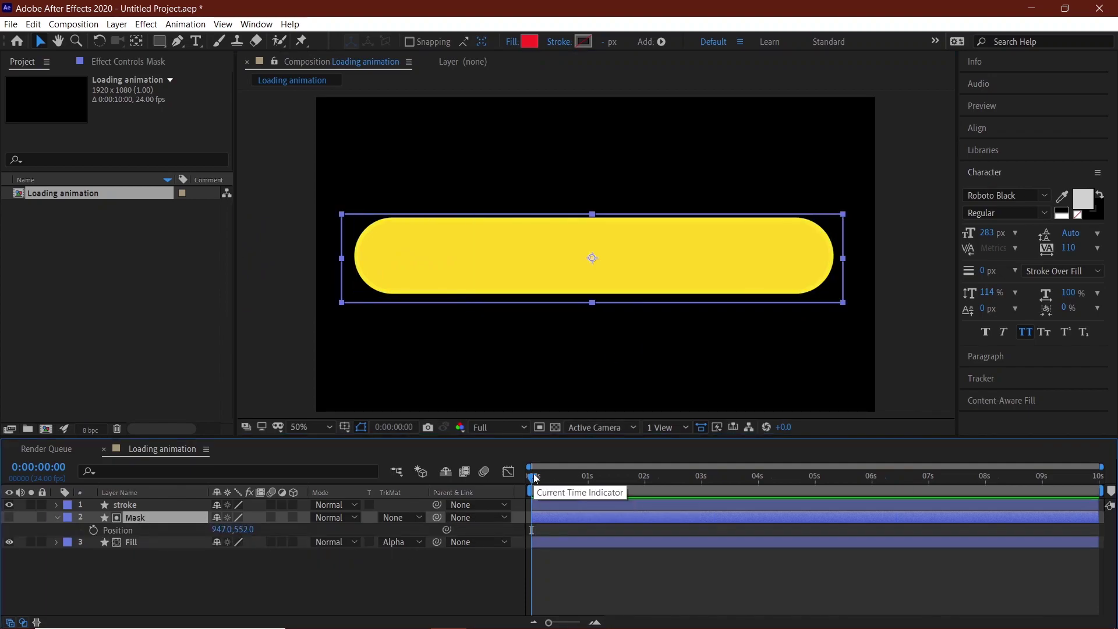
Keyframe Mask Position at 0:00:03:01, then set X to -786 at 0:00:00:00.
drag(533, 477, 704, 477)
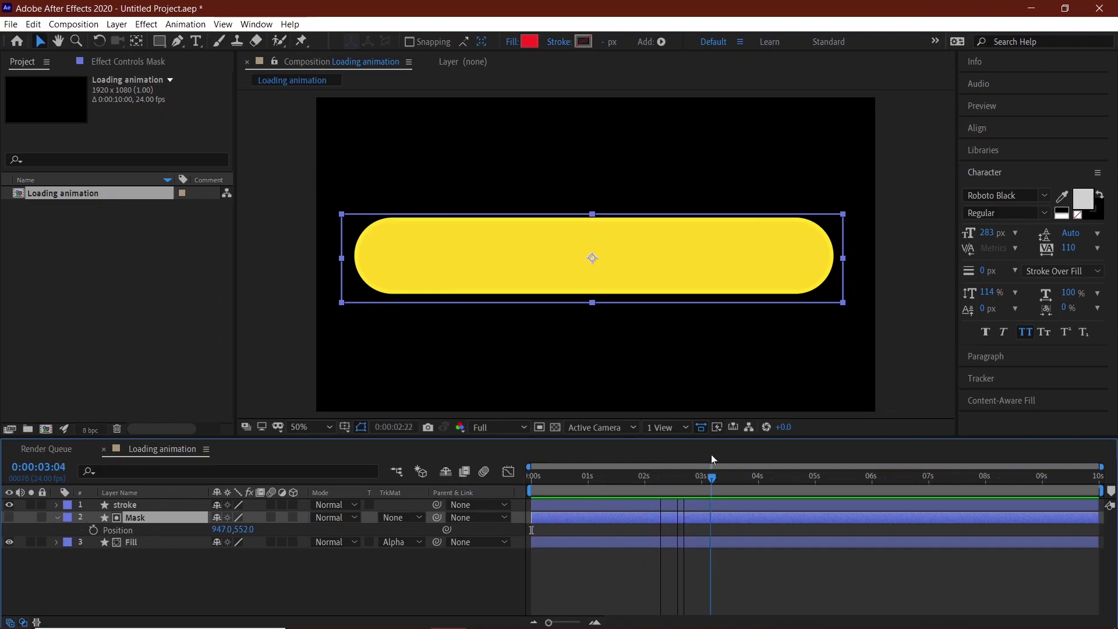
click(93, 530)
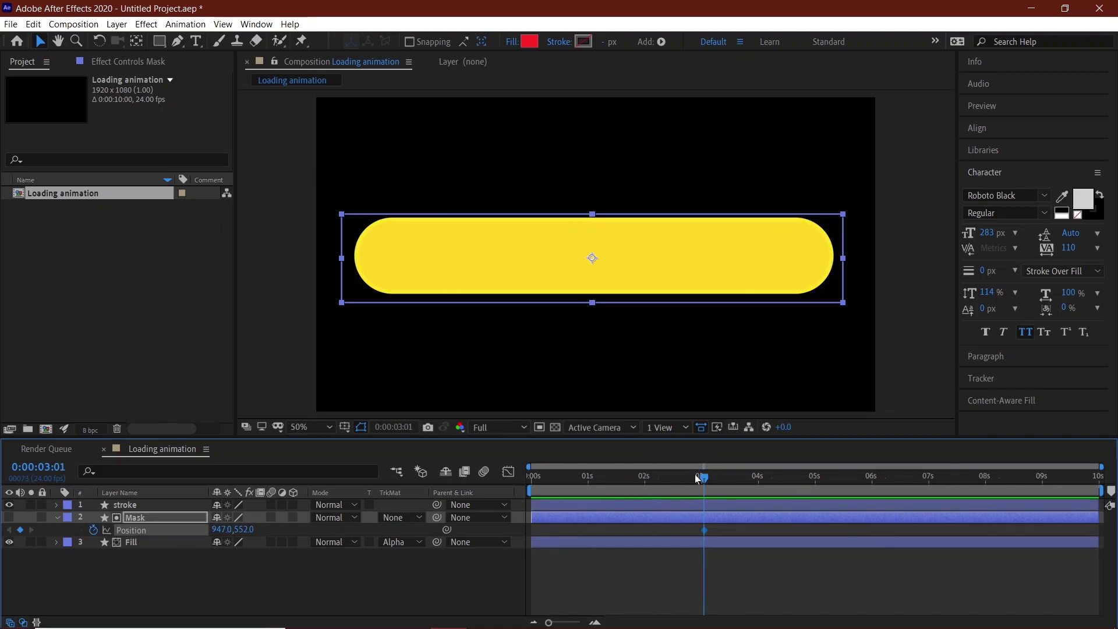
drag(698, 479, 509, 476)
mouse_move(230, 530)
mouse_down()
mouse_move(184, 530)
mouse_move(222, 541)
mouse_move(229, 526)
mouse_move(59, 528)
mouse_up()
Preview the left-to-right fill, return to the start, and begin a new text layer.
key(space)
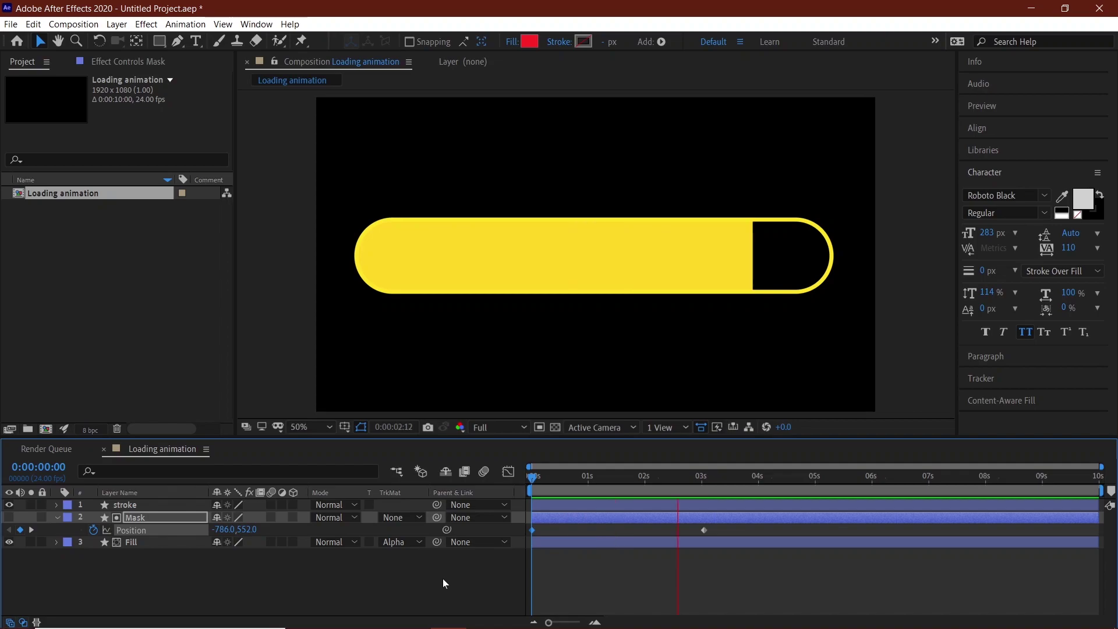
key(space)
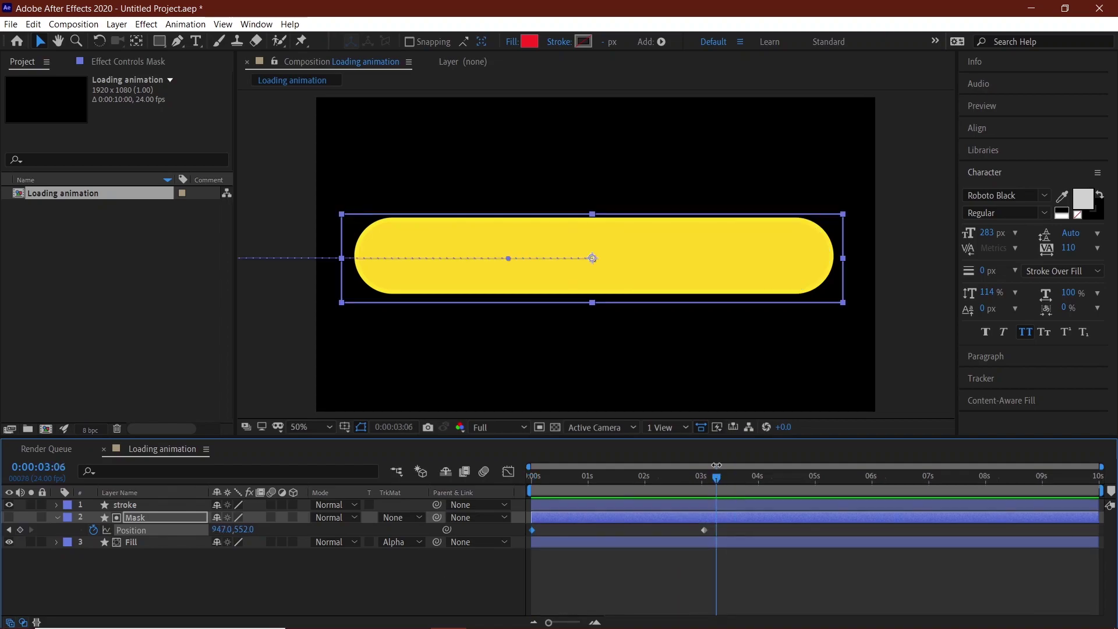
drag(624, 470, 519, 487)
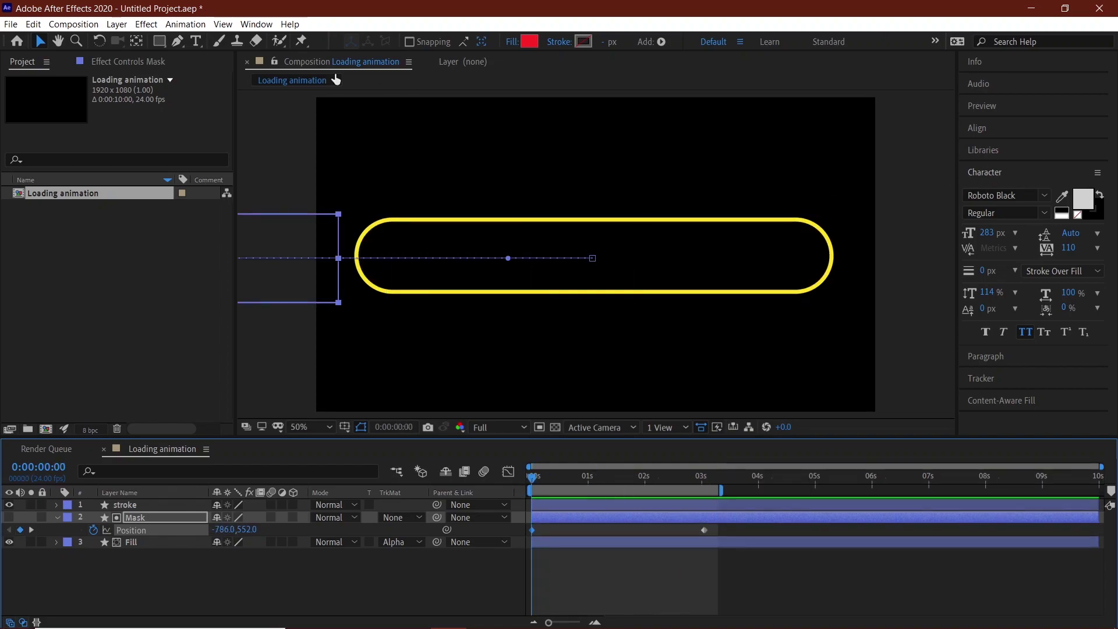
key(ctrl+t)
click(483, 341)
Type 'LOADING' as a text layer and move it to the top of the stack.
text(l)
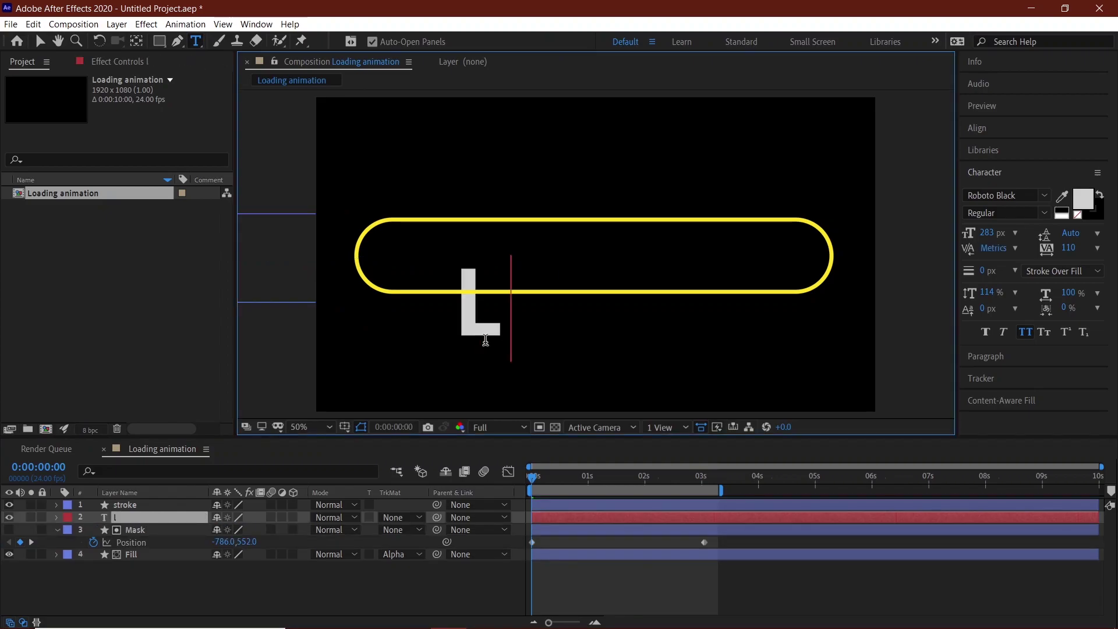
text(oading)
click(39, 40)
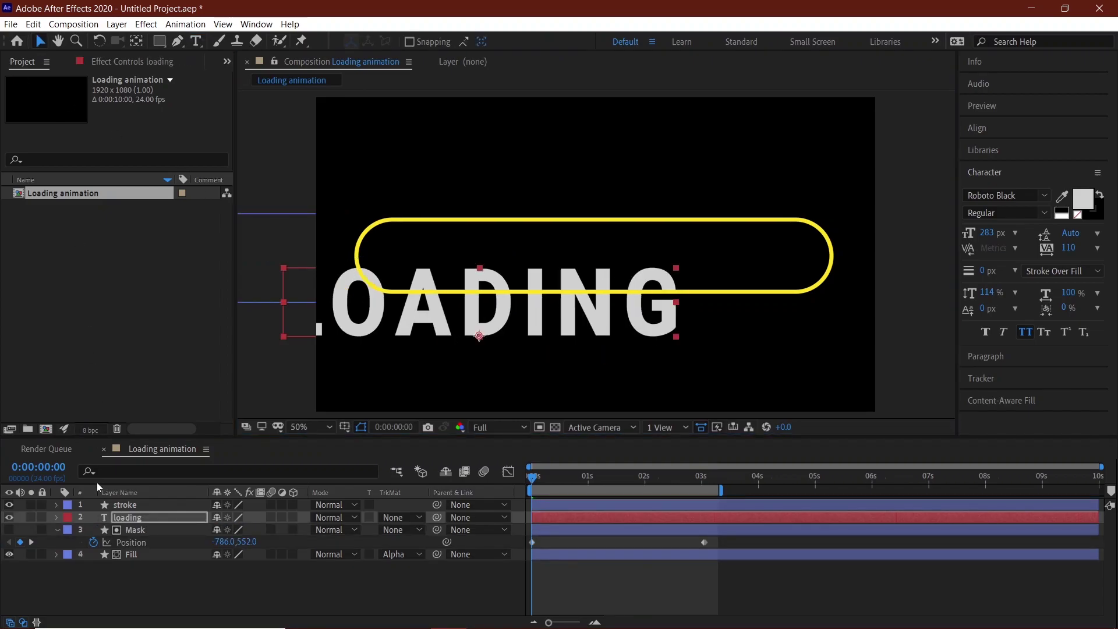
drag(114, 515, 77, 507)
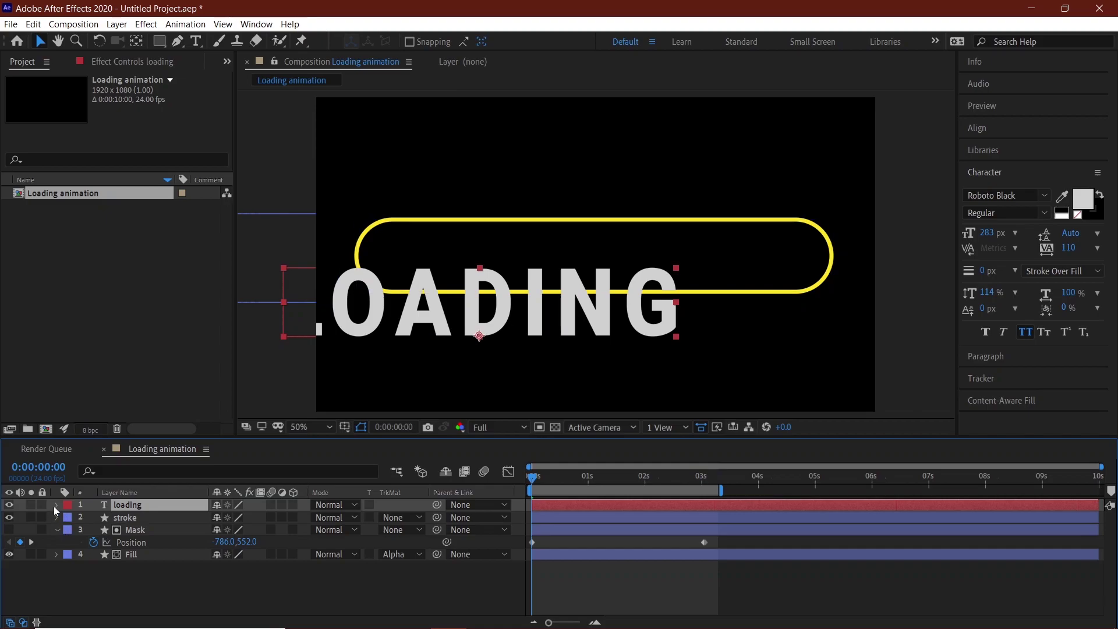
Scale LOADING to 40% and position it at 964,831, centred below the bar.
click(55, 529)
key(s)
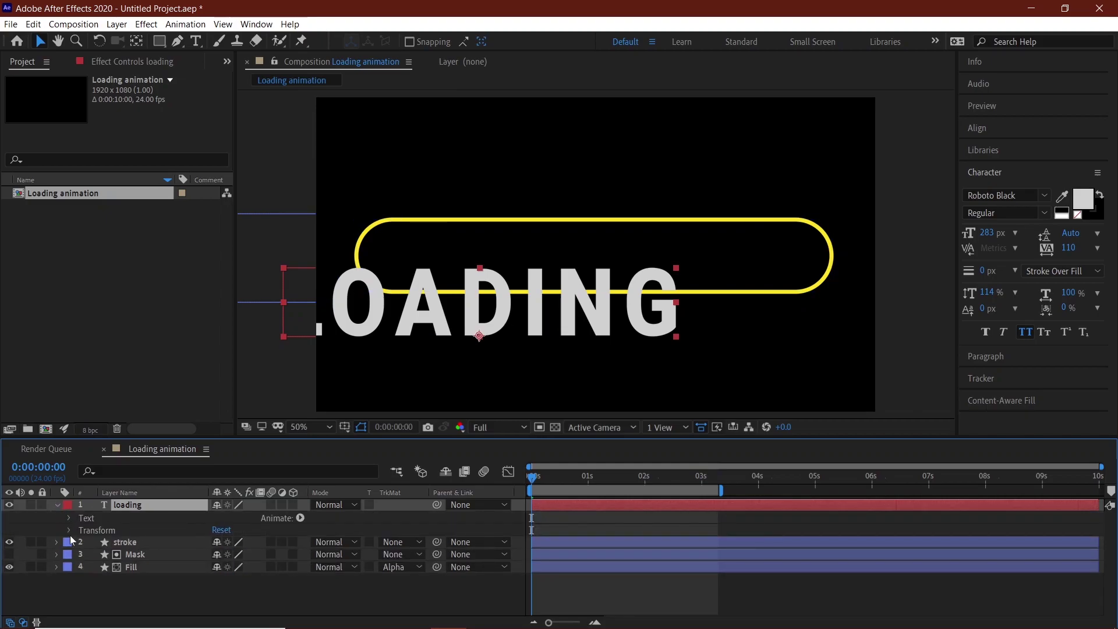
mouse_move(256, 517)
mouse_down()
mouse_move(243, 517)
mouse_move(485, 507)
mouse_up()
key(p)
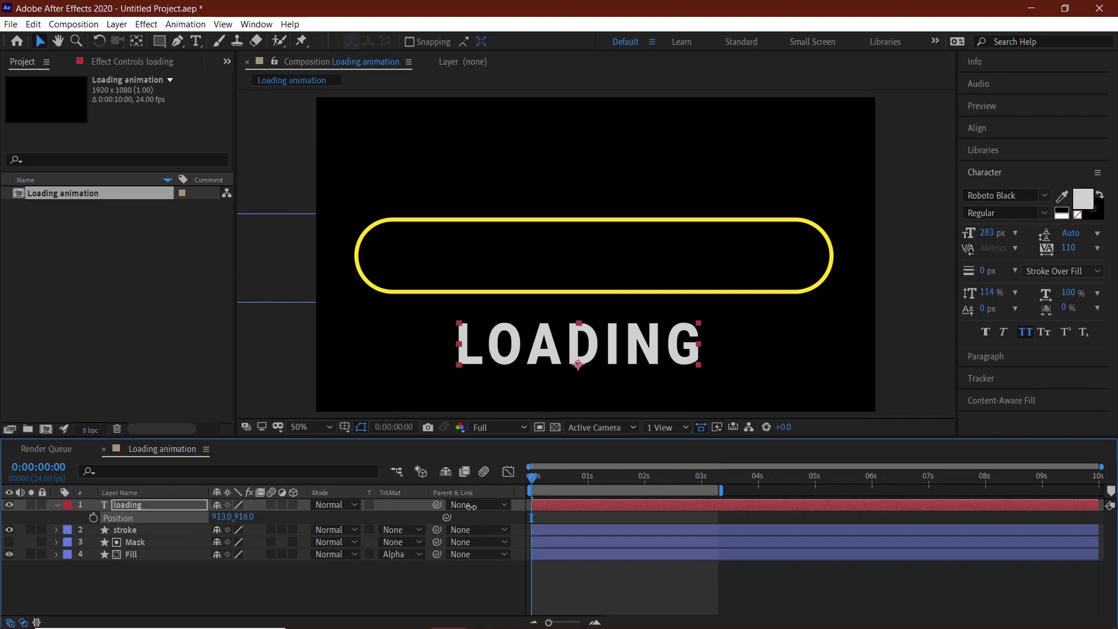
drag(243, 517, 224, 517)
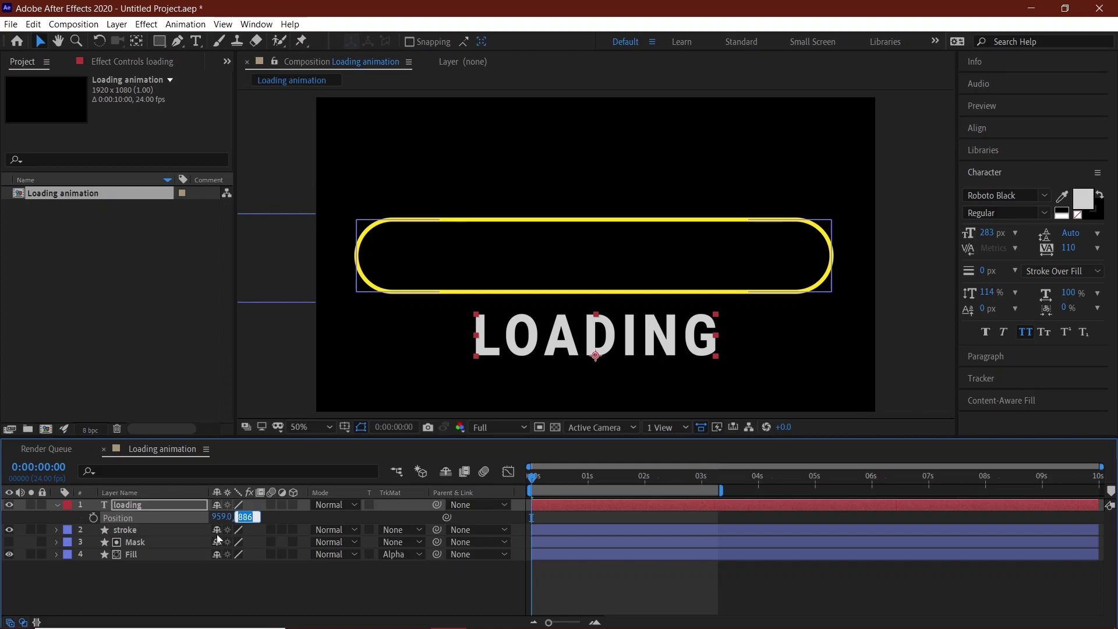
key(s)
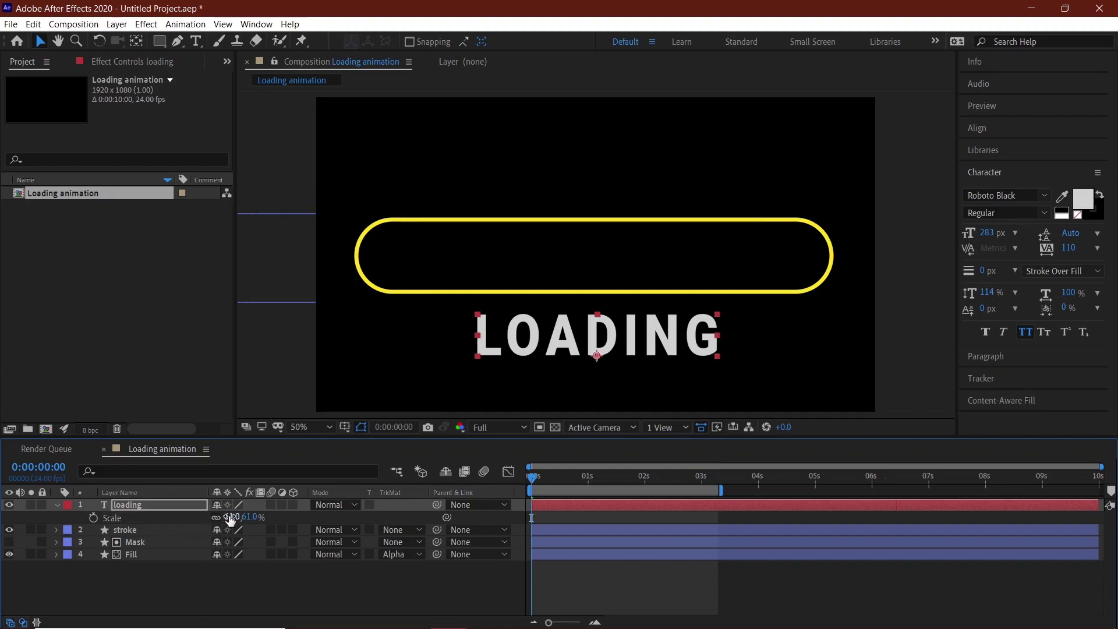
mouse_move(244, 517)
mouse_down()
mouse_move(218, 520)
mouse_move(257, 461)
mouse_up()
key(p)
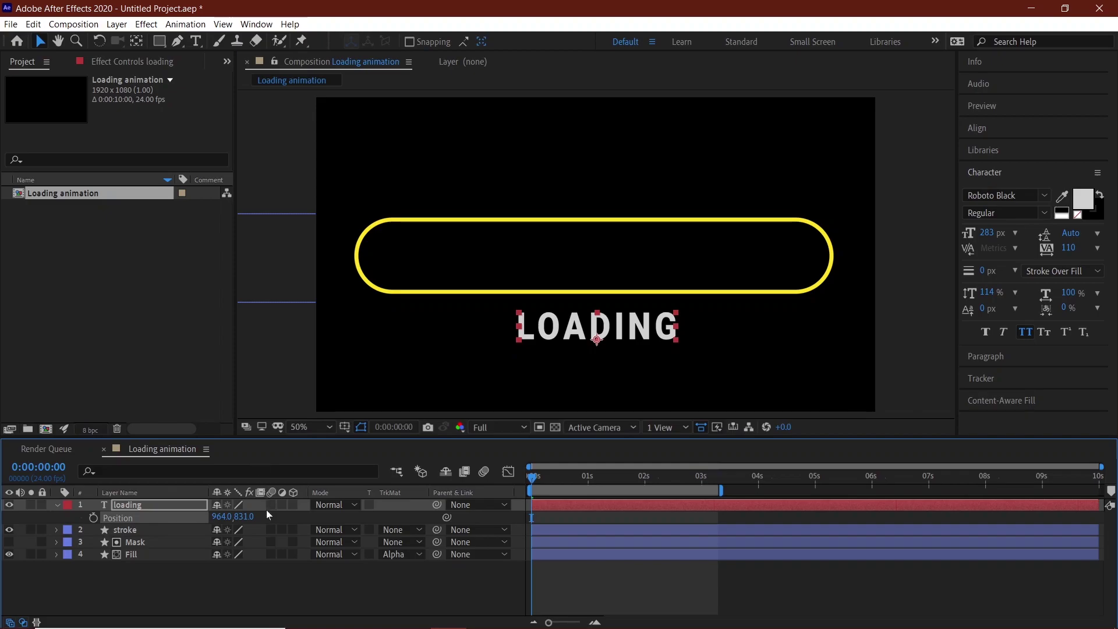
click(57, 504)
Add a new text layer reading 'ANIMATION'.
right_click(151, 567)
mouse_move(252, 438)
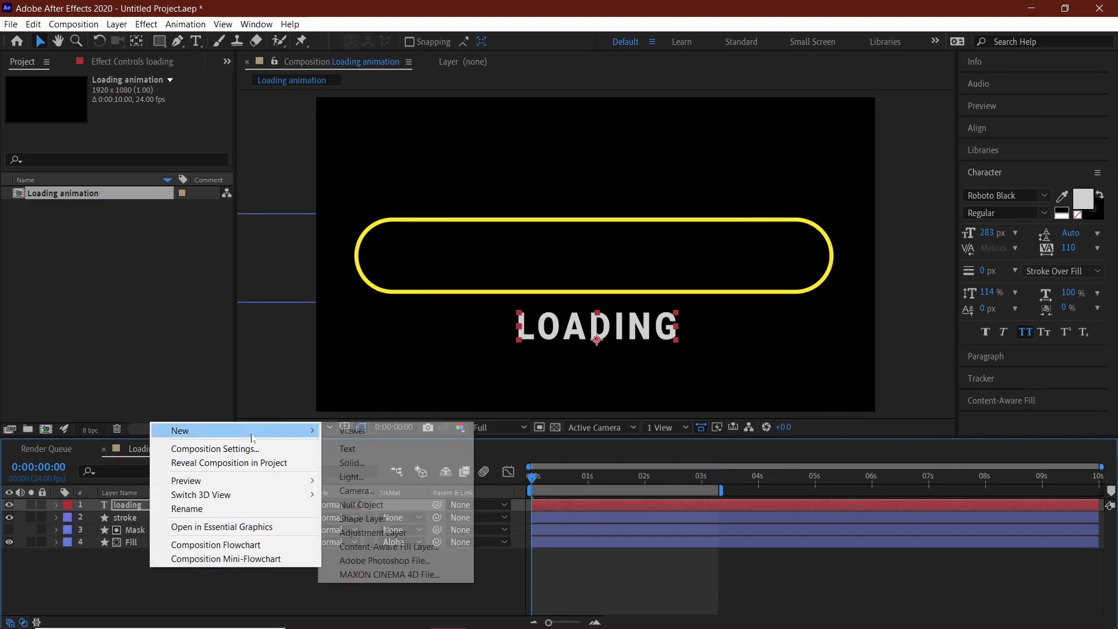
click(347, 448)
text(anim)
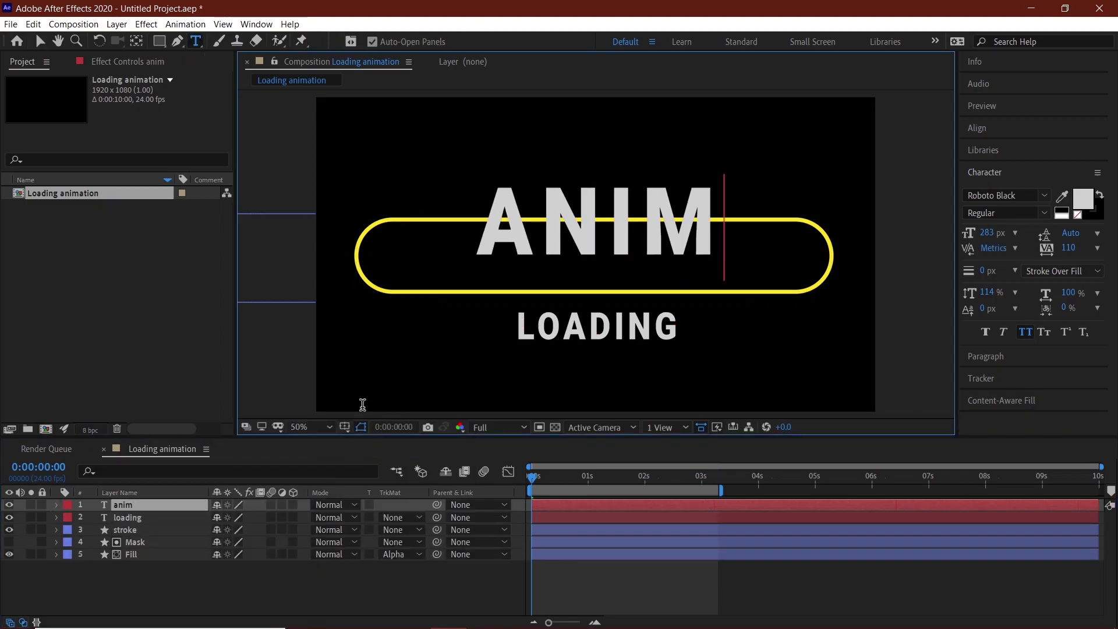
text(ation)
click(40, 41)
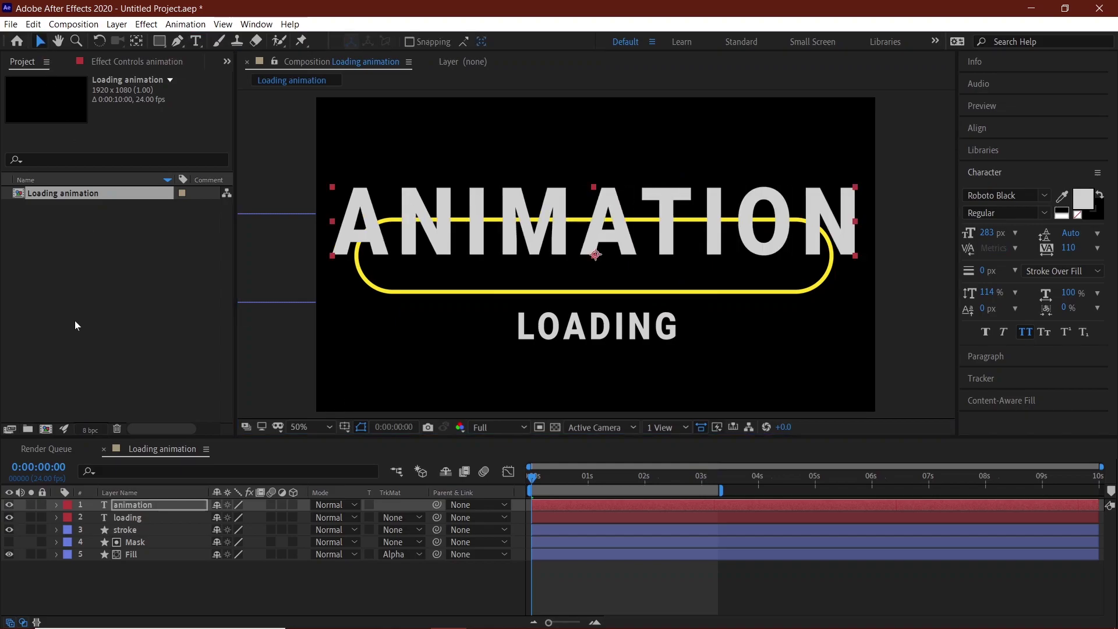
Scale ANIMATION to 17% and centre it just beneath LOADING.
key(s)
drag(232, 516, 166, 506)
key(p)
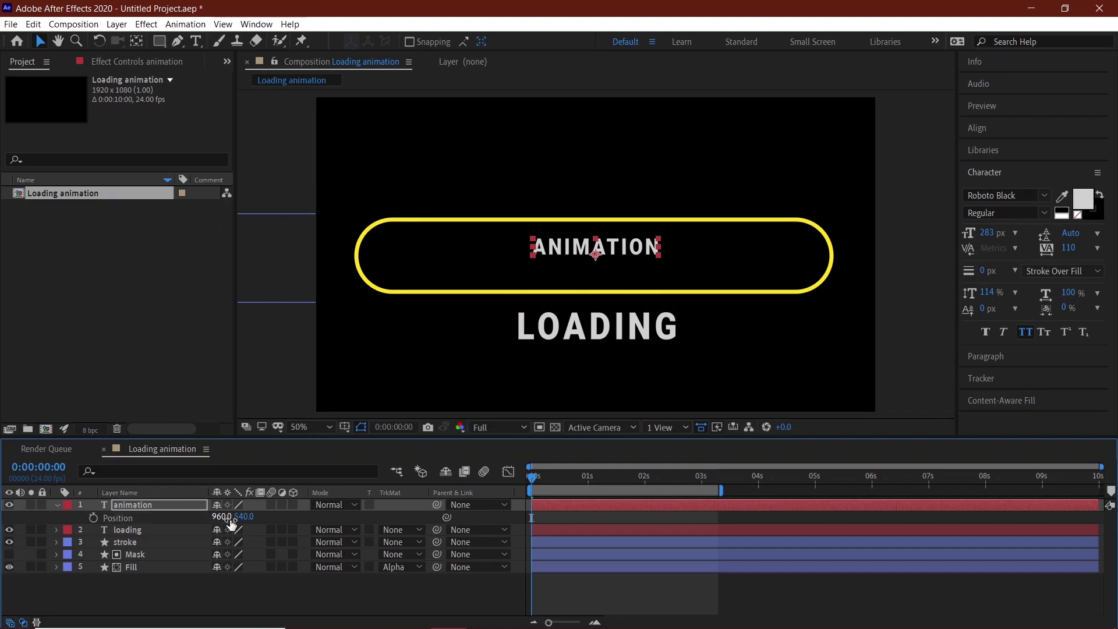
mouse_move(244, 517)
mouse_down()
mouse_move(279, 595)
mouse_move(256, 619)
mouse_up()
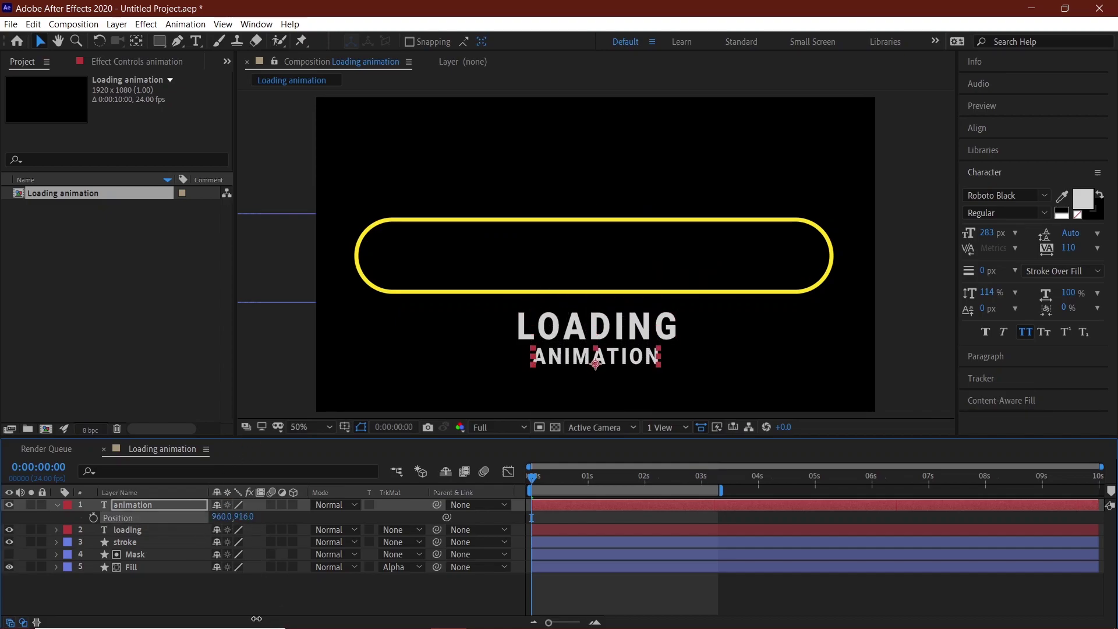
mouse_move(223, 517)
mouse_down()
mouse_move(240, 510)
mouse_move(223, 517)
mouse_up()
click(134, 508)
key(p)
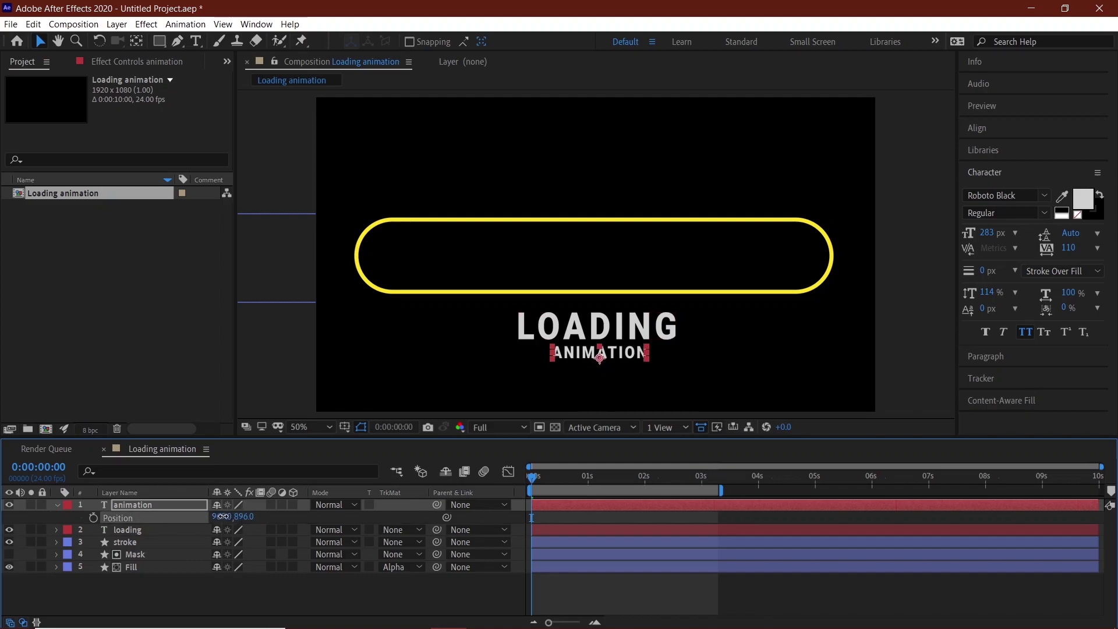
key(p)
key(F2)
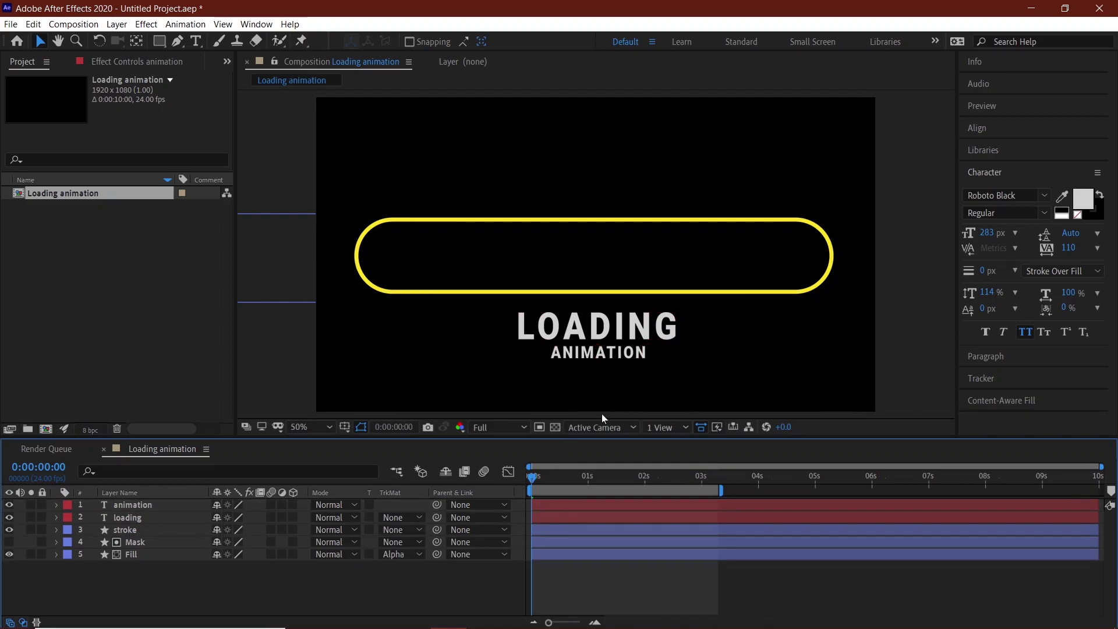
Draw a vertical Pen line above the bar with no fill and a 14 px yellow stroke.
click(183, 39)
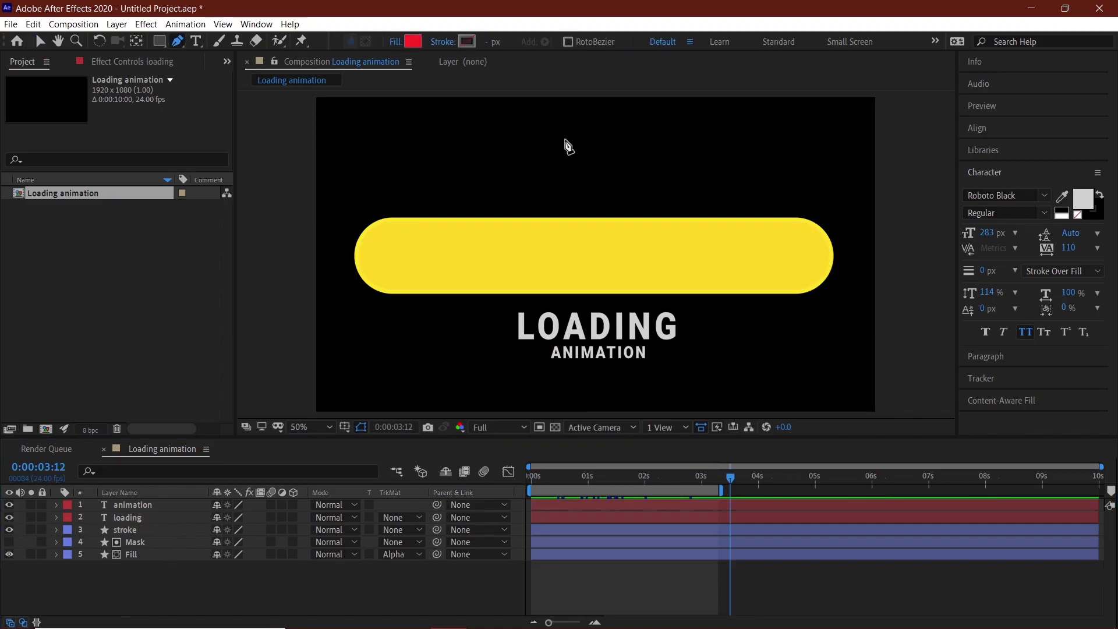
click(563, 136)
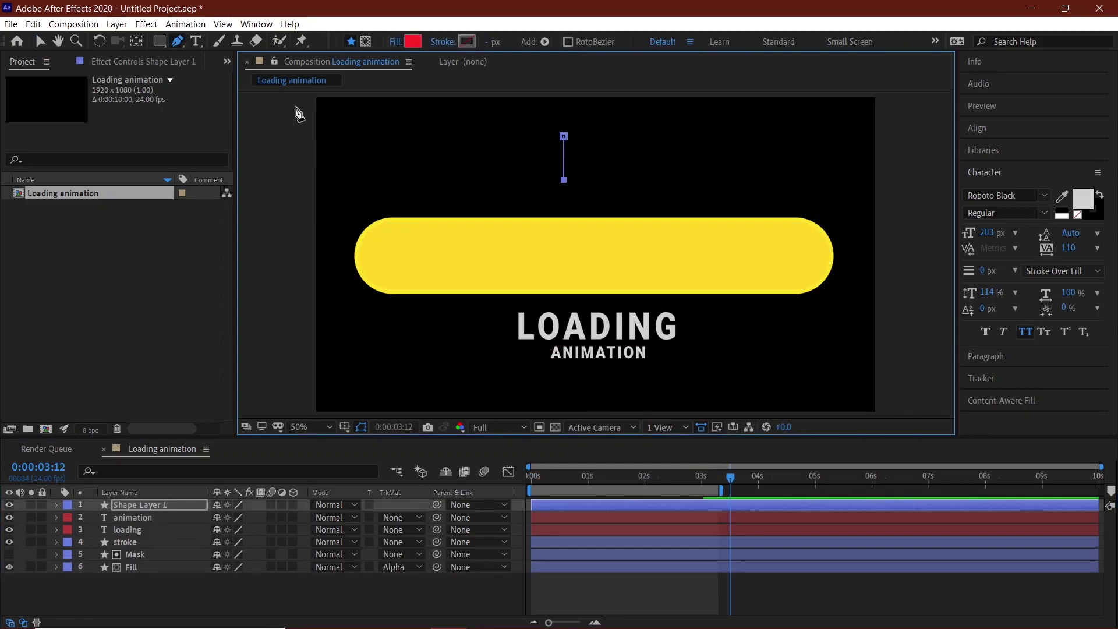
click(396, 42)
click(235, 64)
click(284, 148)
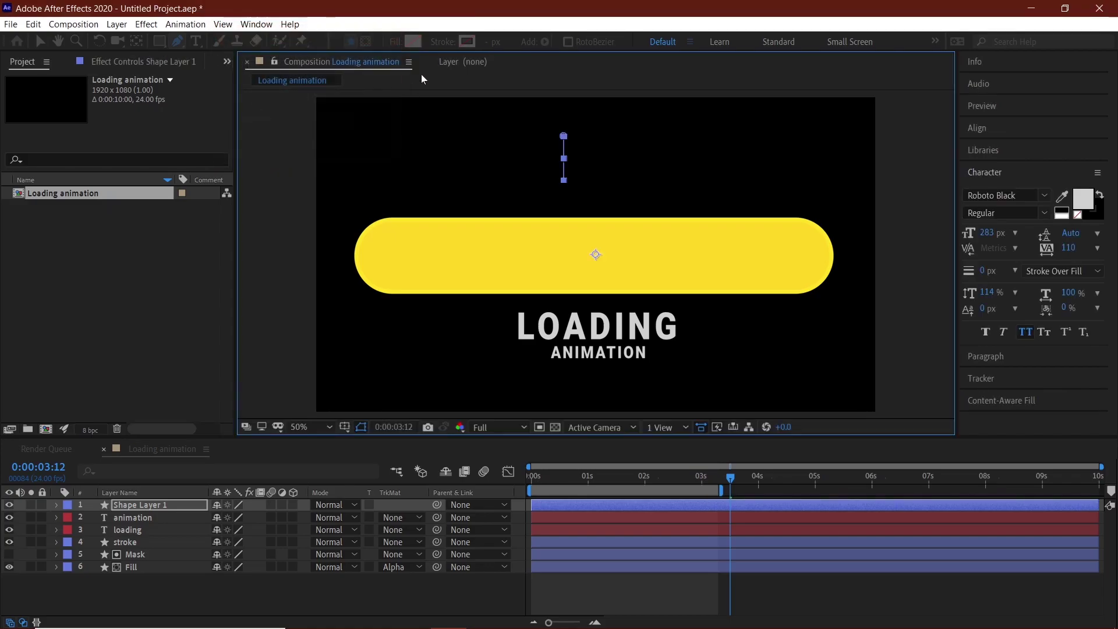
click(466, 42)
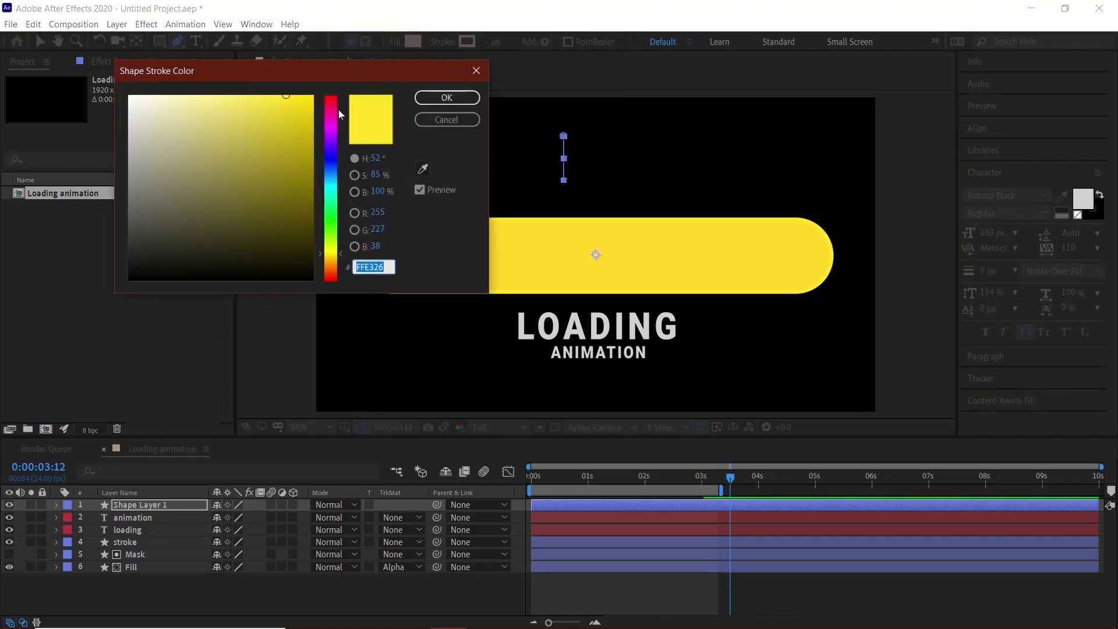
click(446, 97)
click(41, 40)
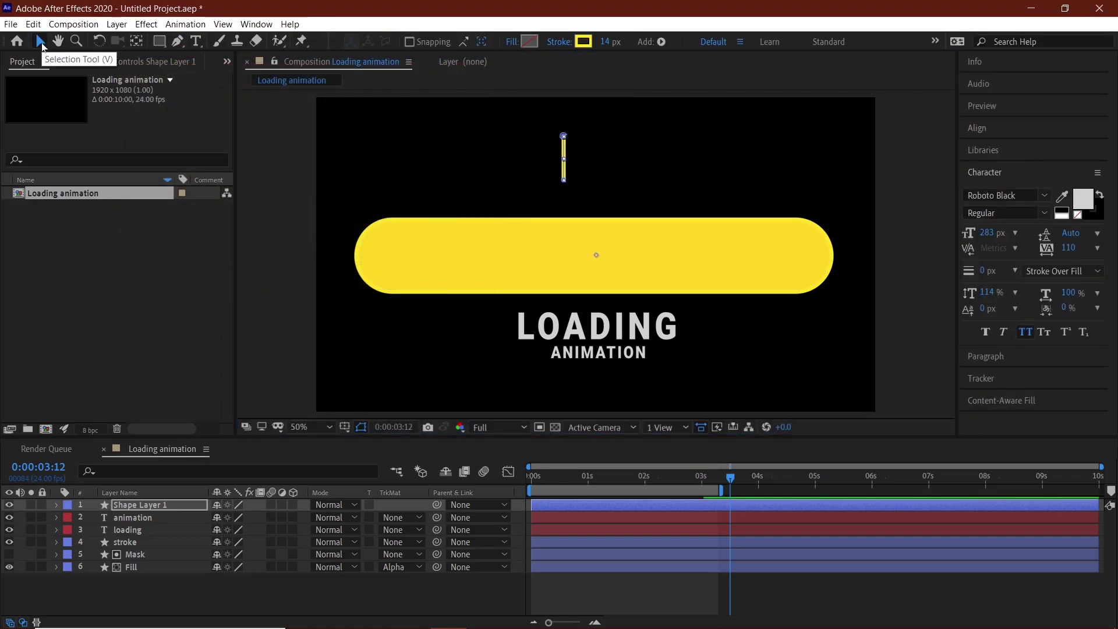
click(56, 504)
Add a Repeater to Shape Layer 1's line.
click(299, 518)
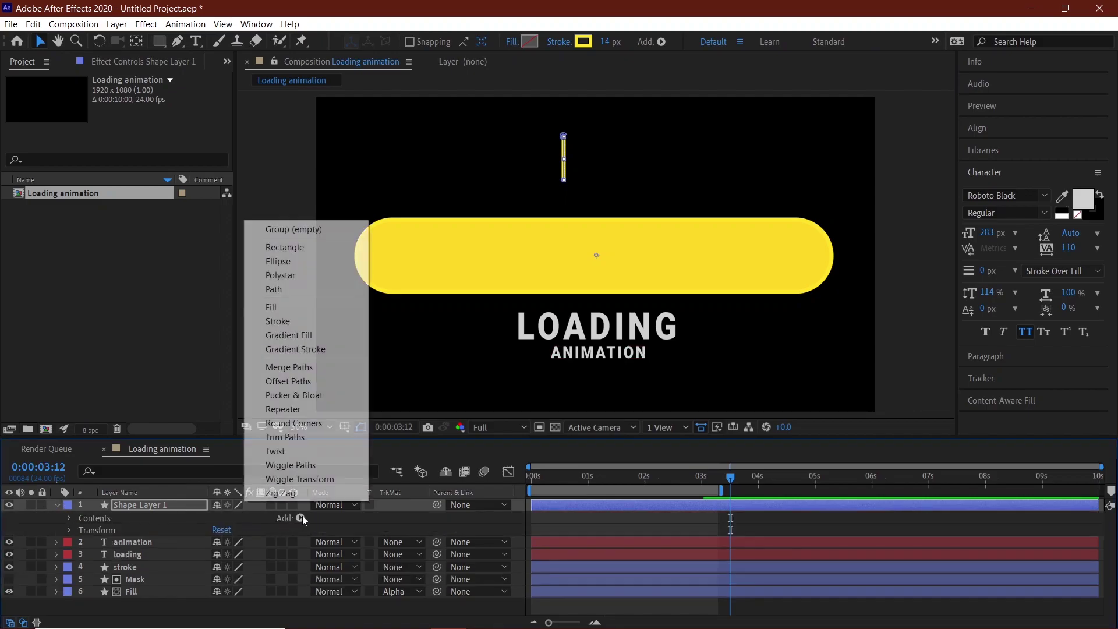
click(286, 409)
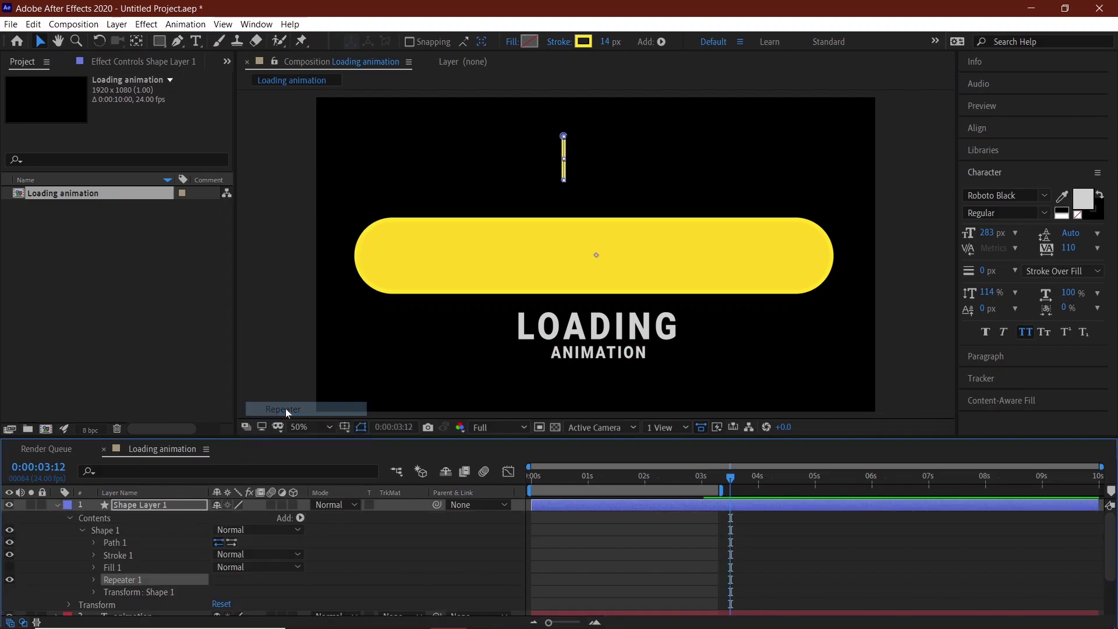
click(94, 591)
click(235, 559)
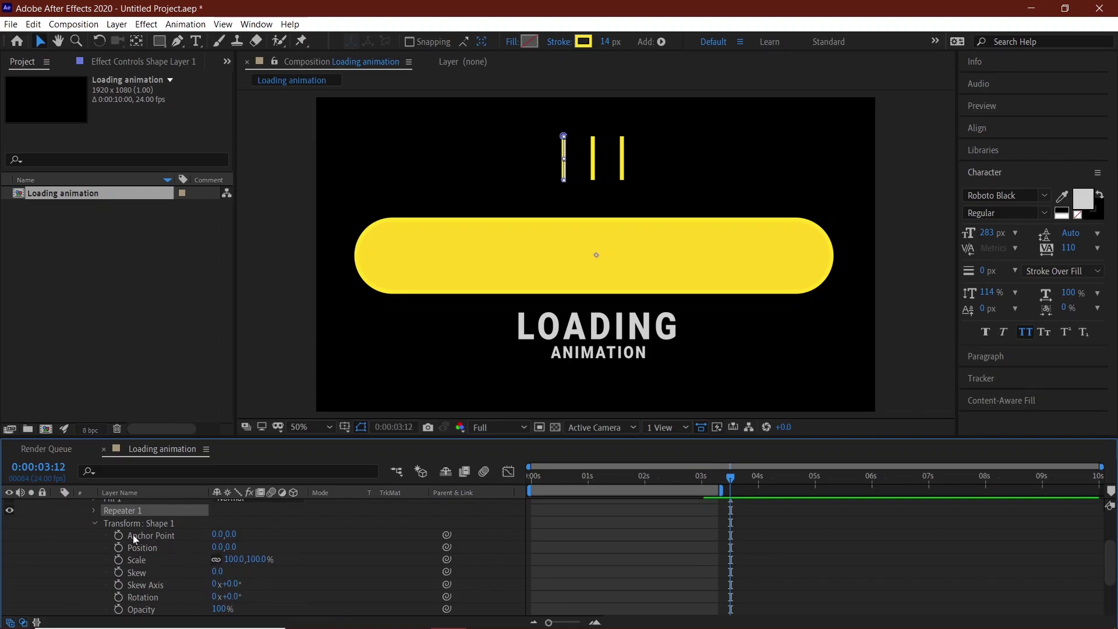
click(93, 510)
click(96, 573)
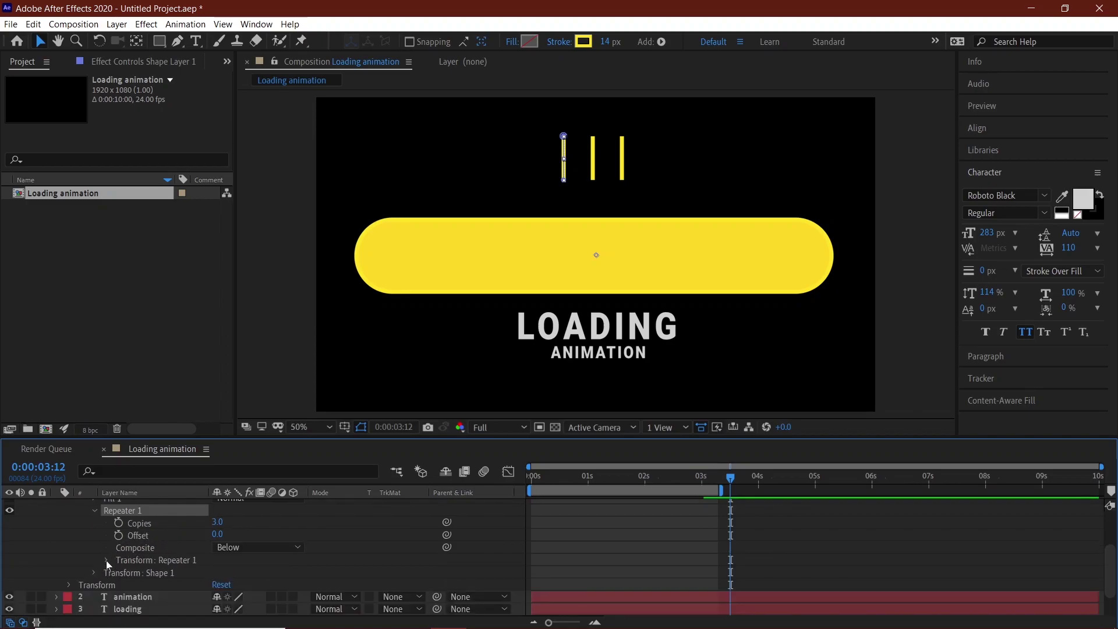
Set the repeater position offset to 0, rotate copies a few degrees, and raise Copies into a ring.
click(107, 561)
click(219, 560)
text(00)
key(Return)
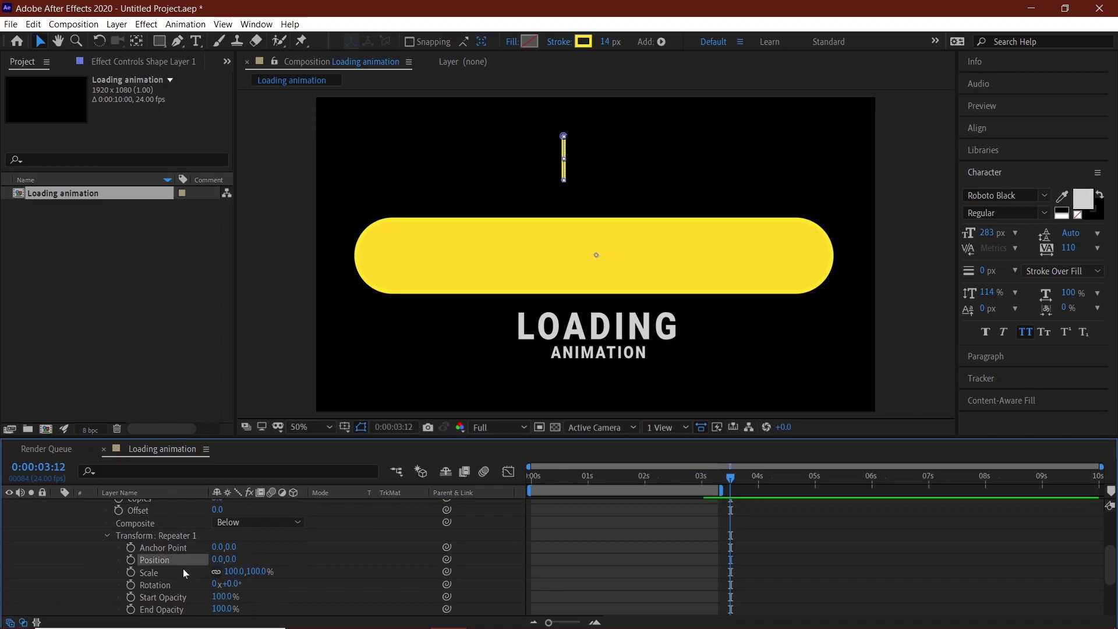
drag(232, 584, 234, 587)
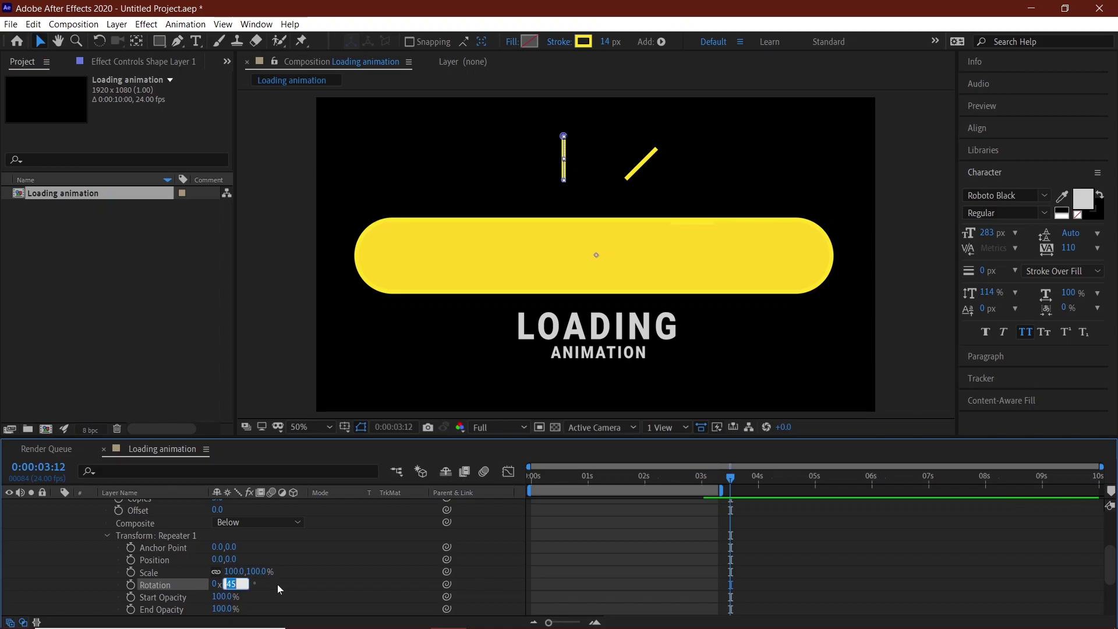
key(Return)
scroll(281, 579, up, 5)
click(191, 546)
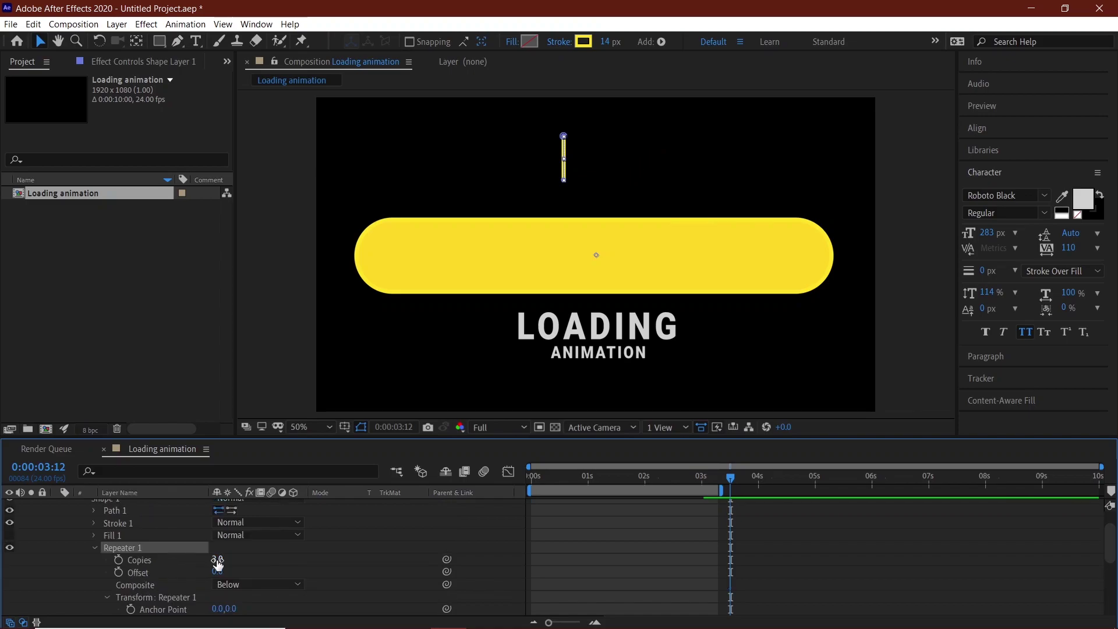
mouse_move(217, 563)
mouse_down()
mouse_move(244, 563)
mouse_move(242, 584)
mouse_move(171, 581)
mouse_up()
scroll(244, 563, down, 5)
scroll(223, 612, down, 3)
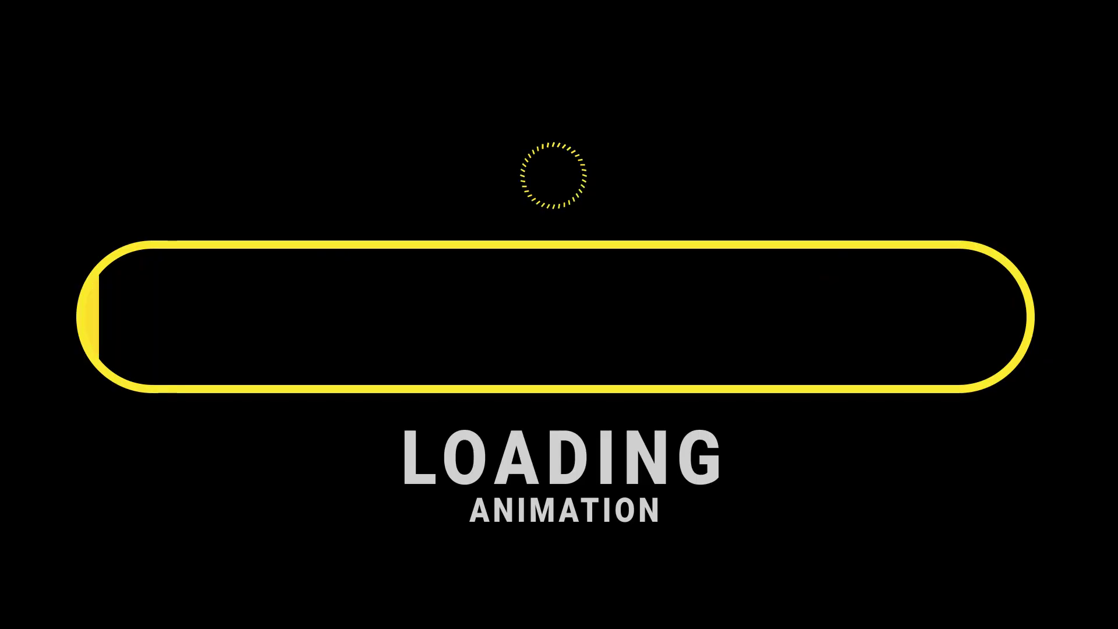